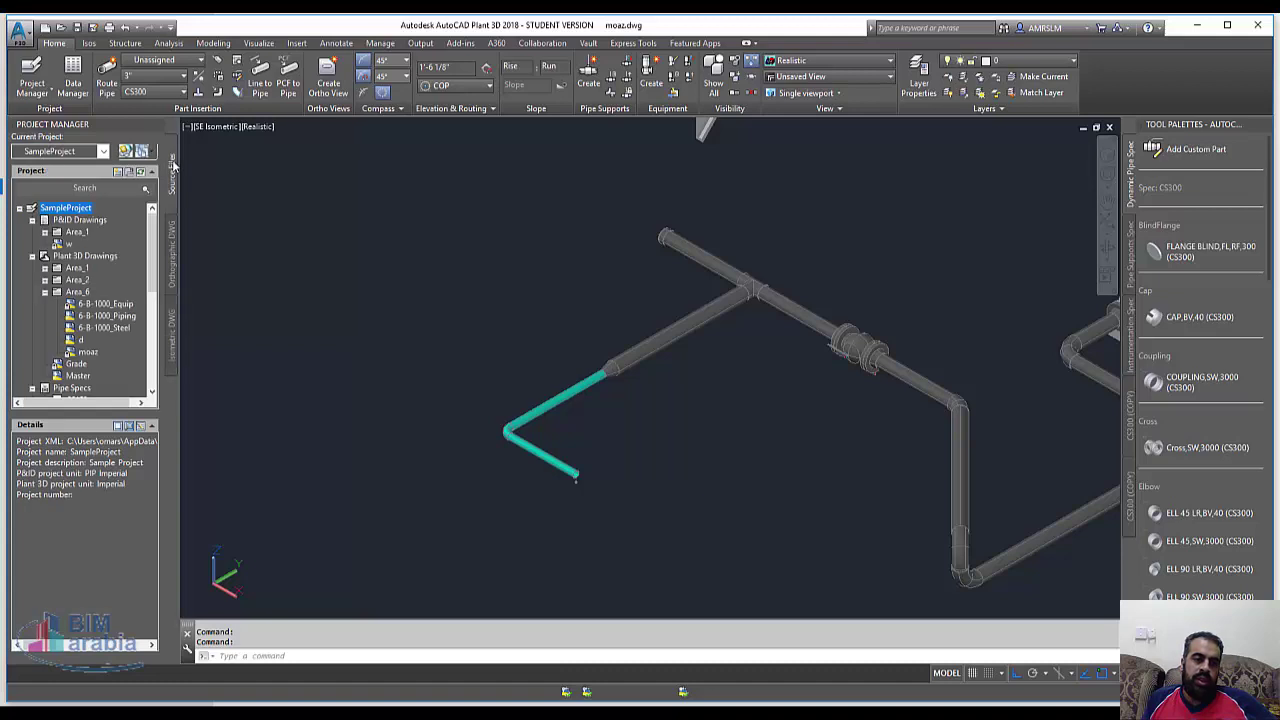
- Look up the Project file in the Chapter 3 Project folder for opening a project, leaving without opening it
click(103, 152)
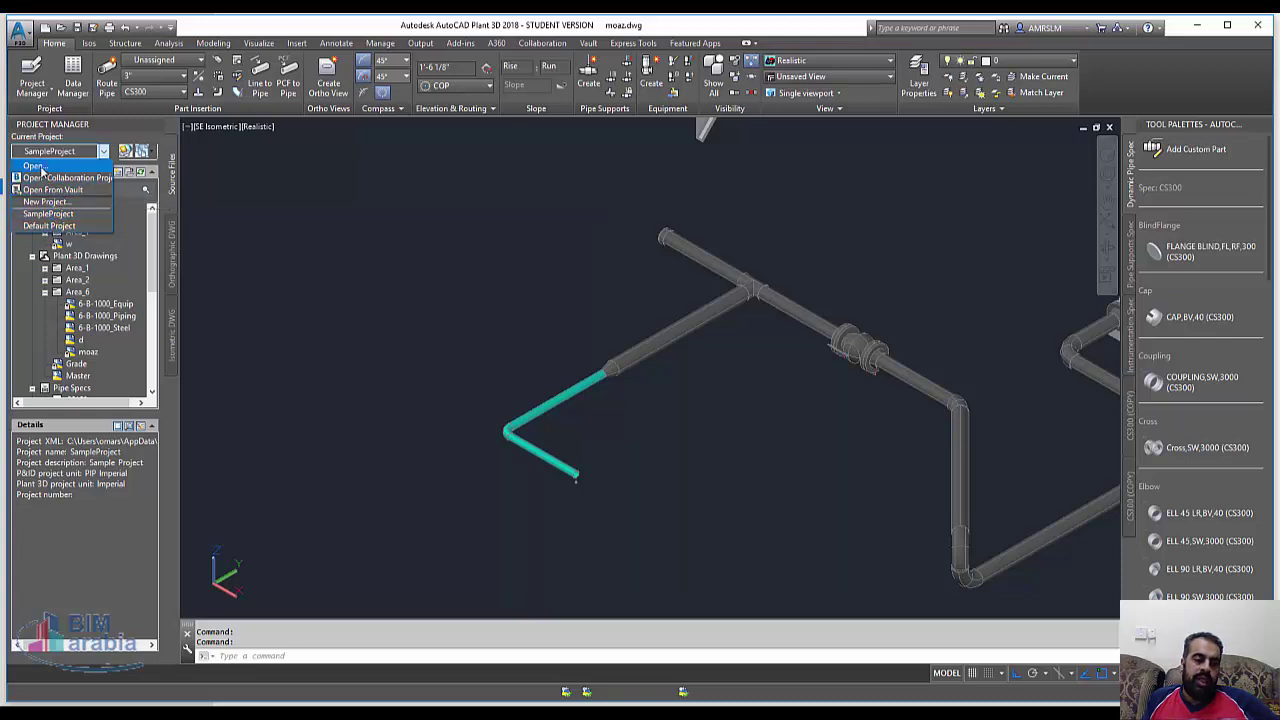
click(33, 165)
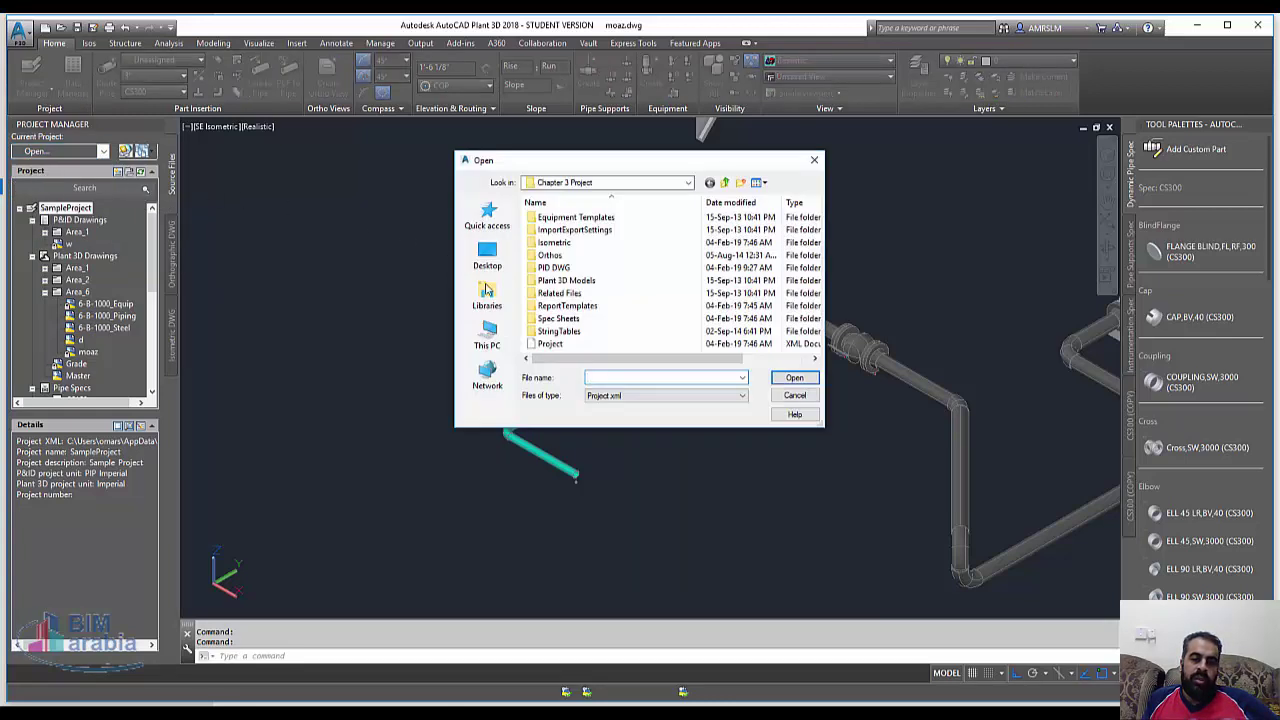
click(551, 344)
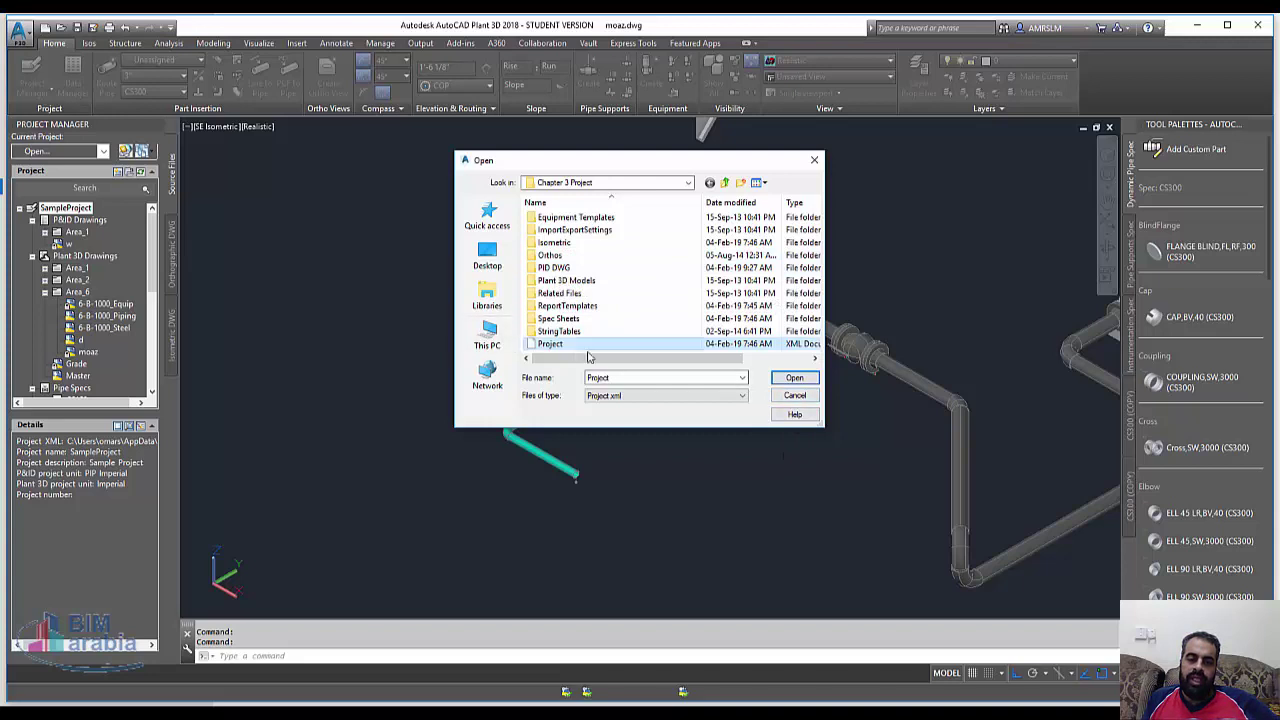
click(795, 395)
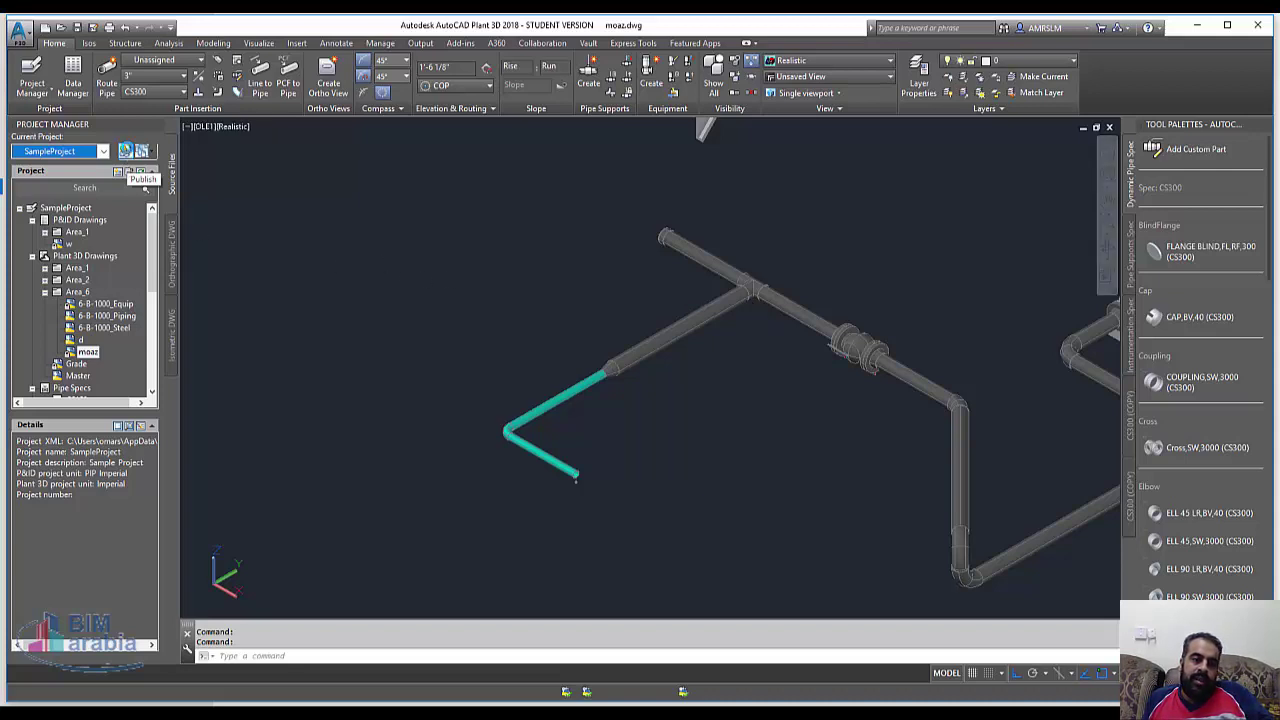
- Review the project's Publish settings, including the DWF output format and sheet list, and leave without publishing
click(140, 172)
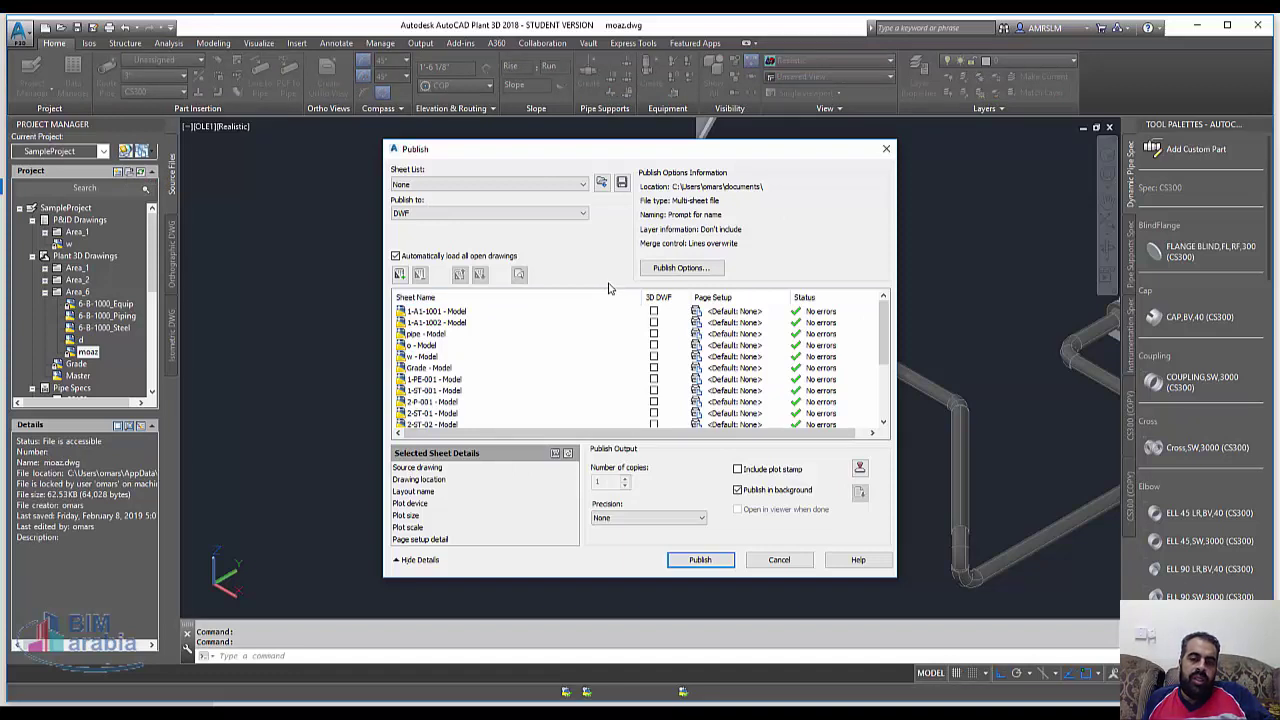
click(416, 214)
click(416, 214)
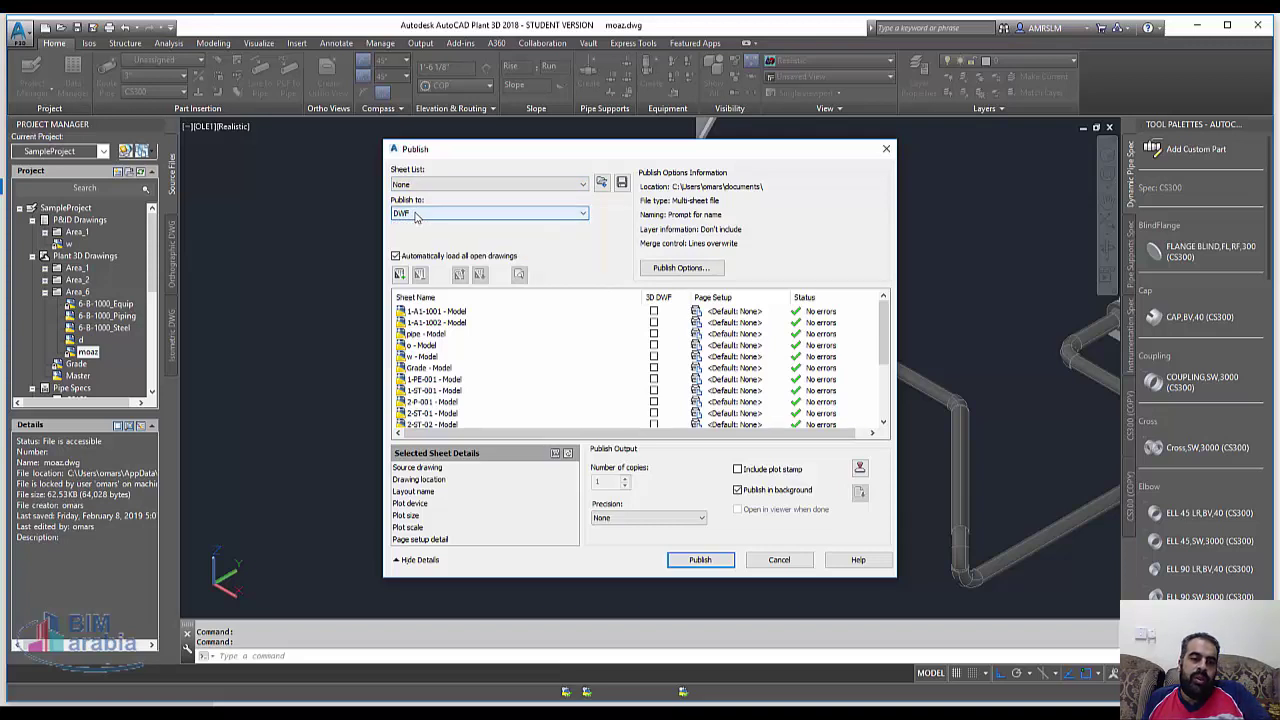
click(416, 214)
click(416, 214)
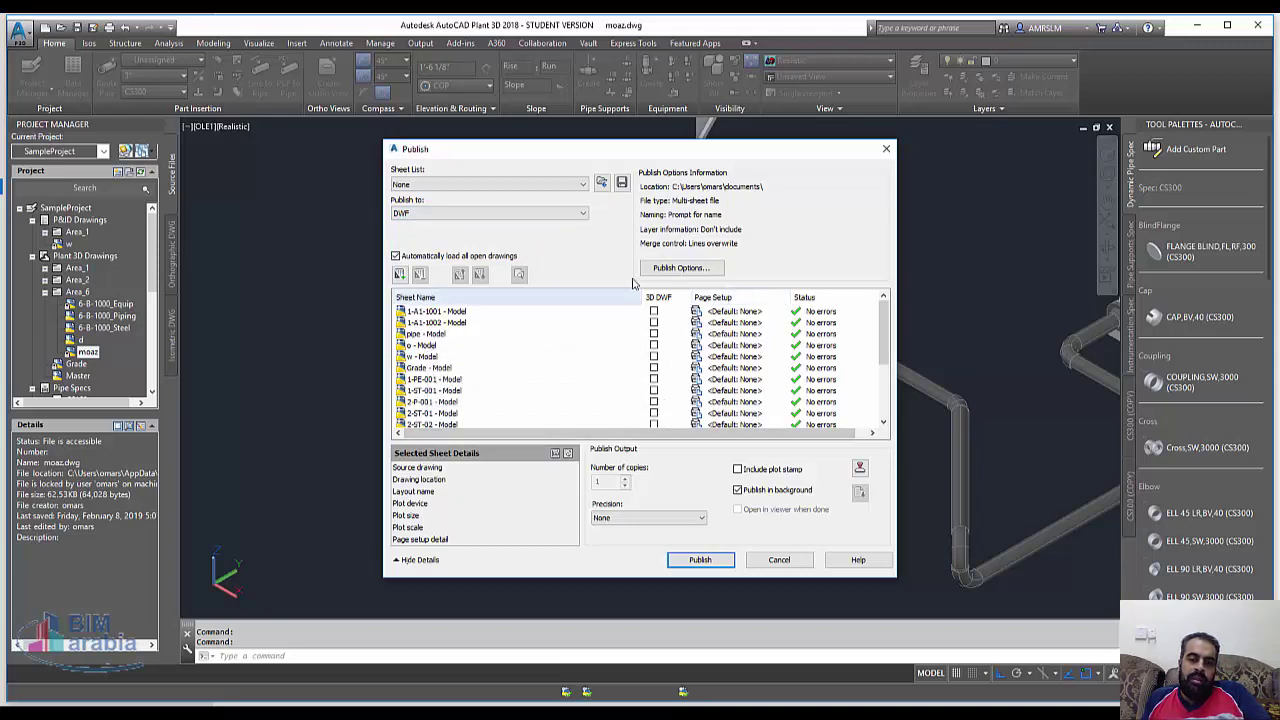
click(778, 561)
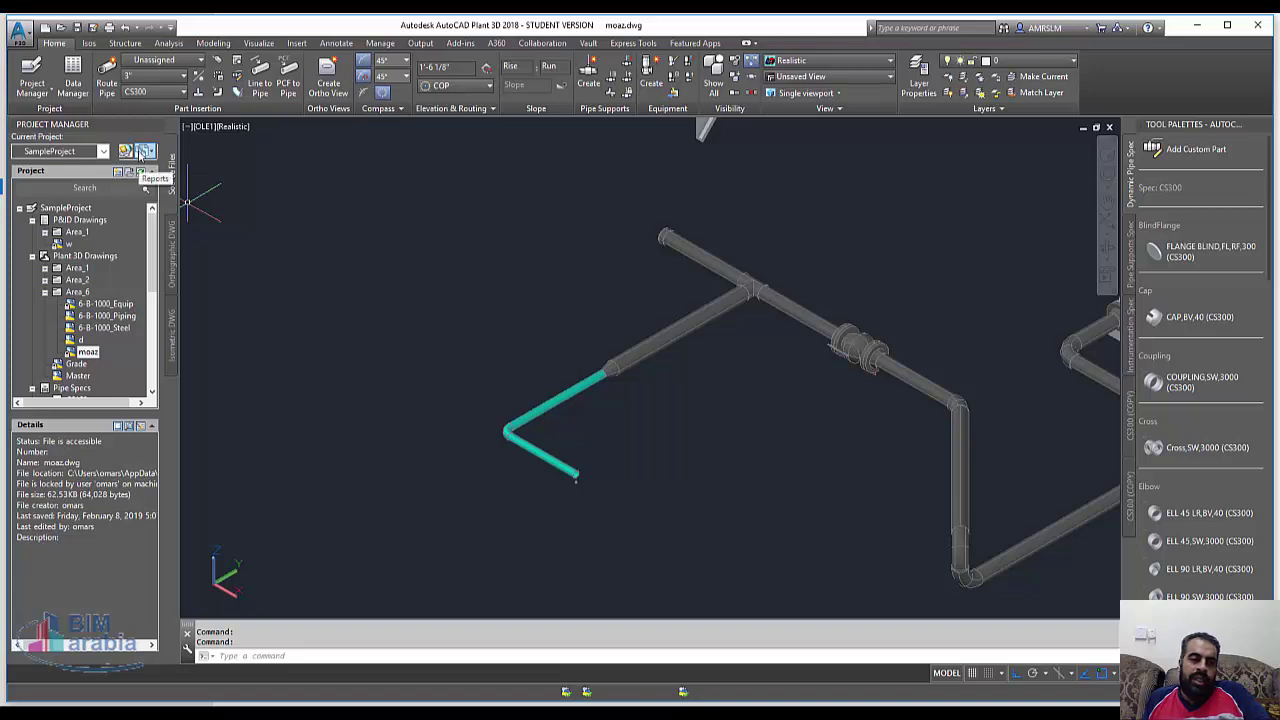
- Review the project's reports commands and the New DWG settings, leaving without creating a drawing
click(146, 152)
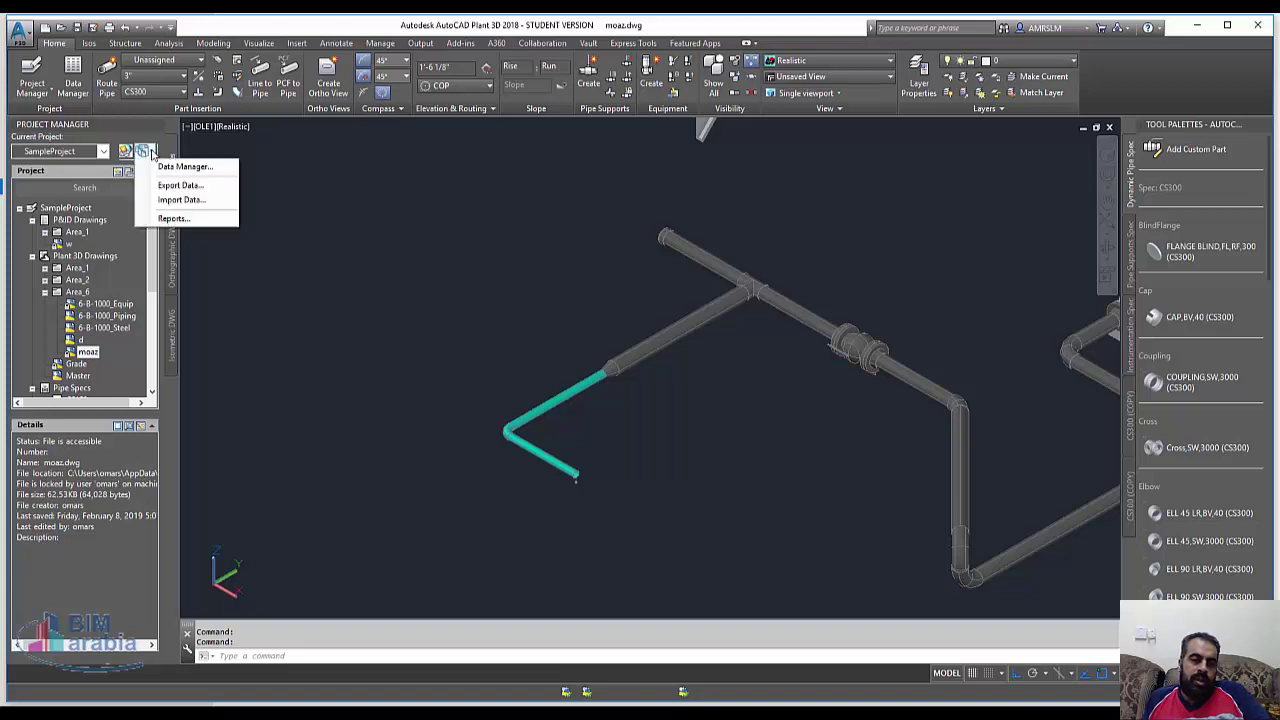
click(152, 152)
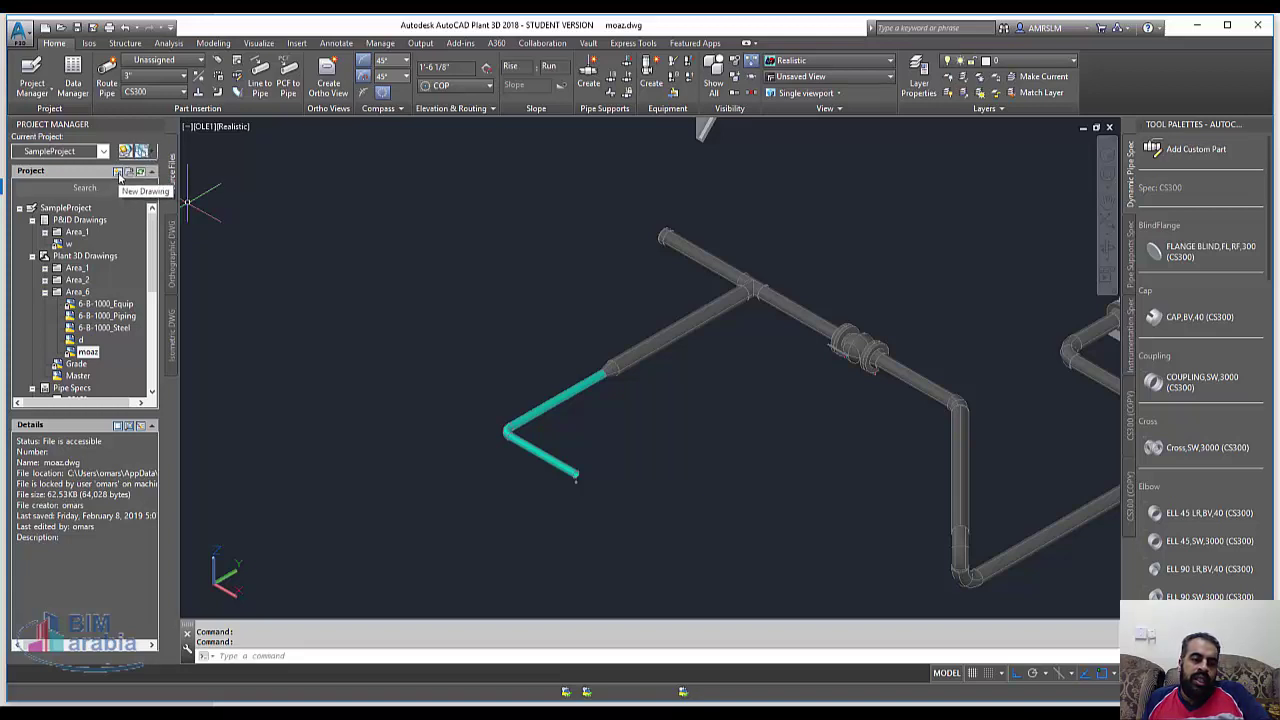
click(119, 177)
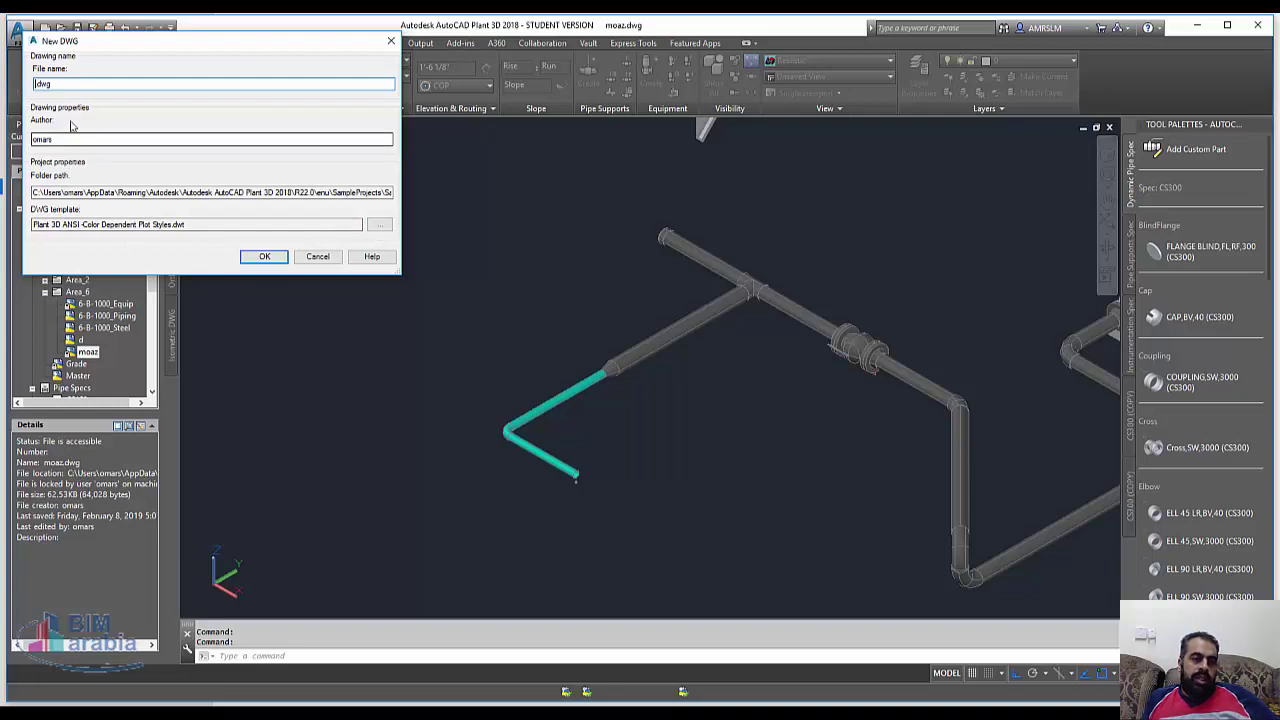
drag(84, 45, 264, 151)
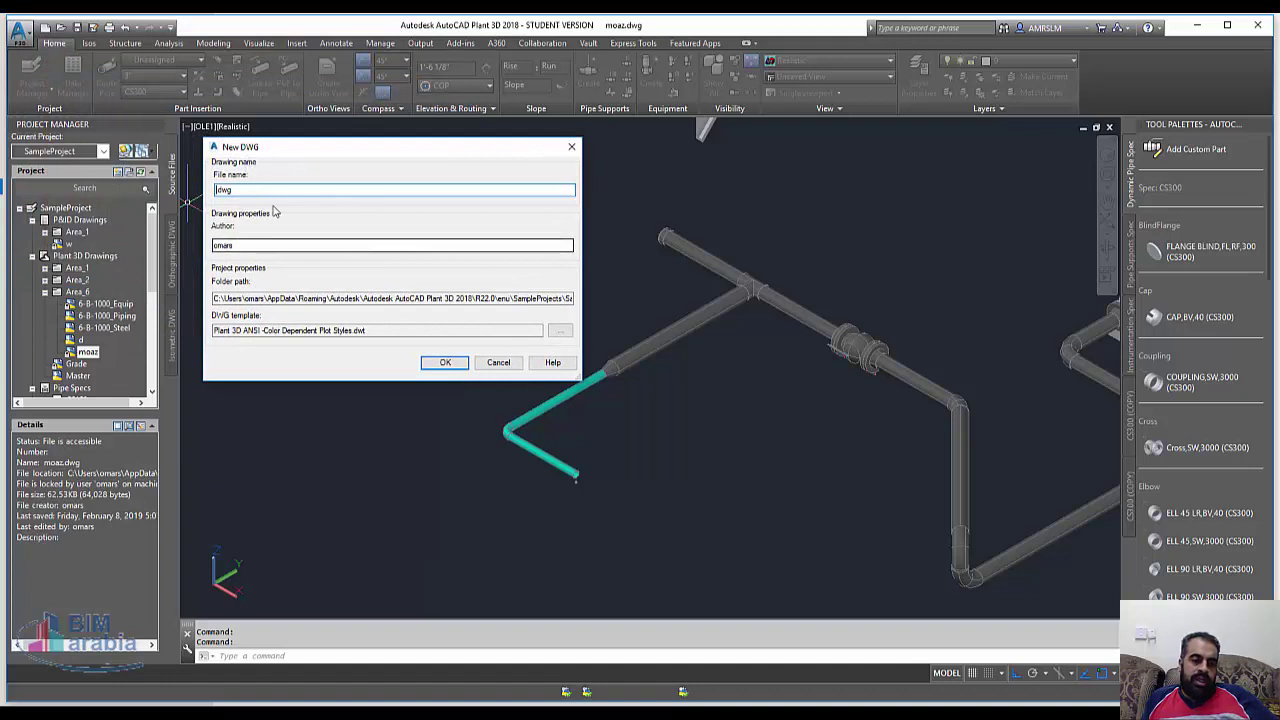
click(498, 362)
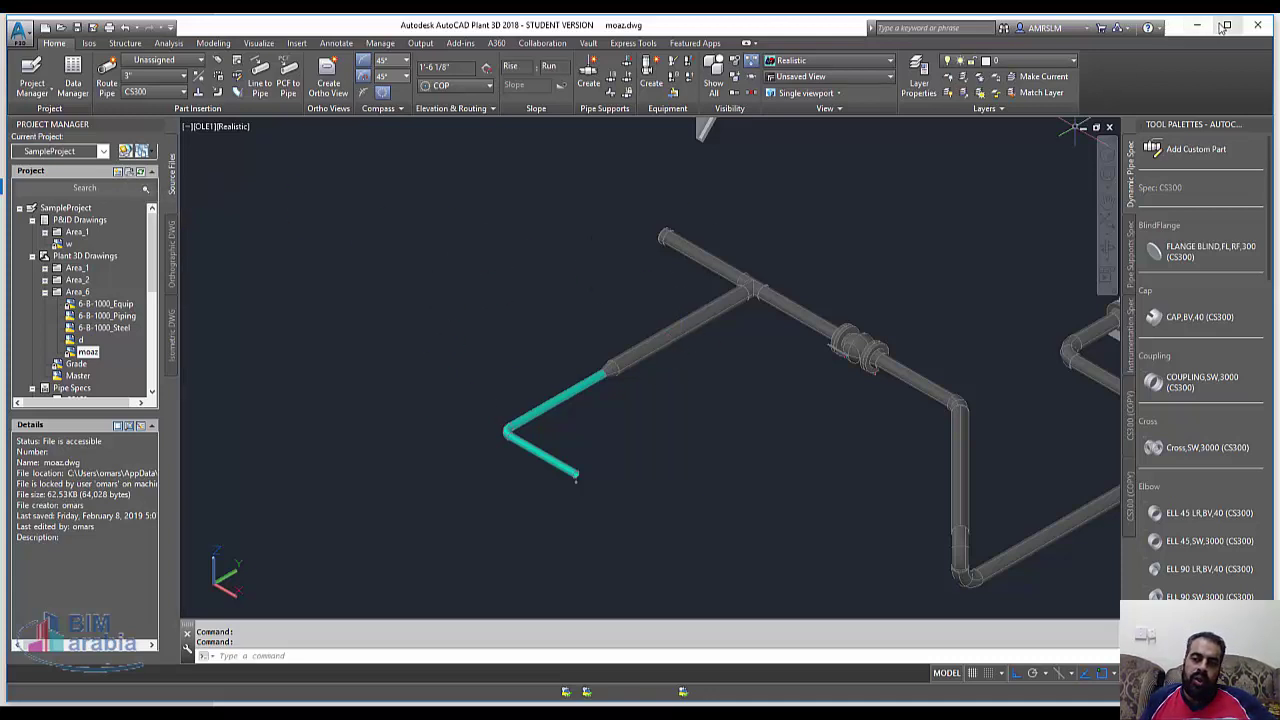
- Browse the Documents folder for drawings to copy into the project, and leave without copying any
click(124, 166)
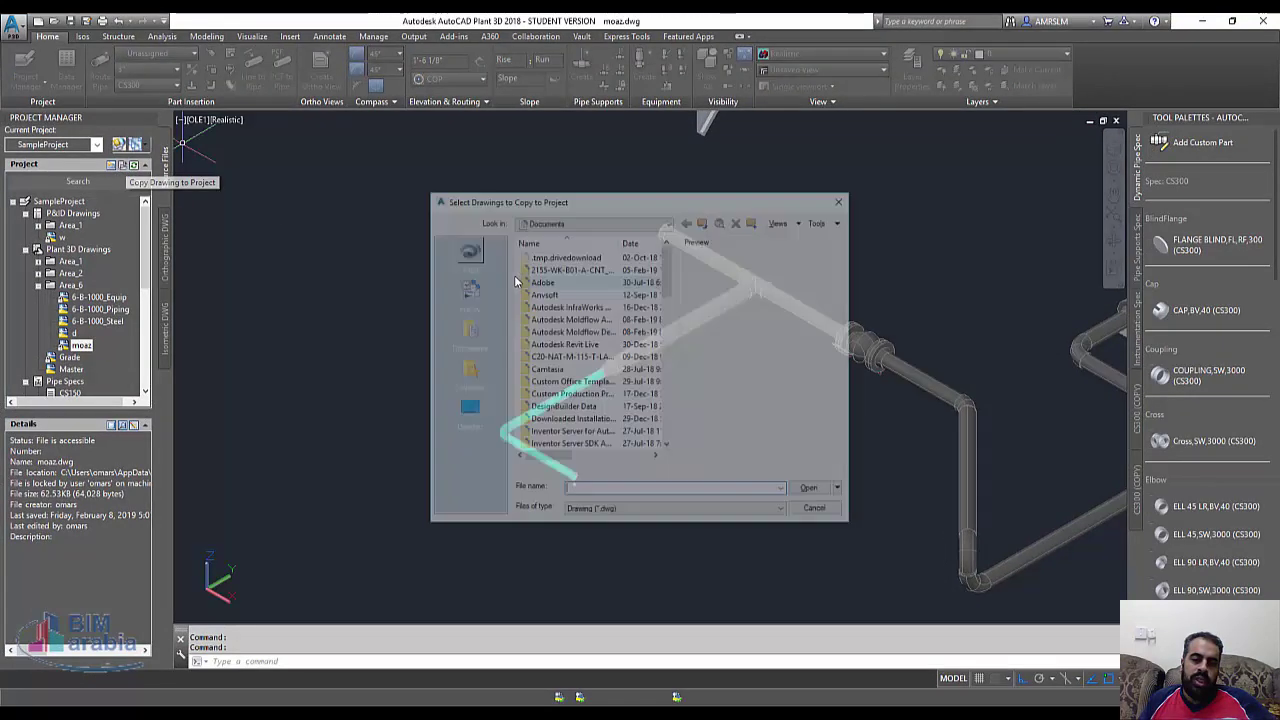
scroll(605, 335, down, 15)
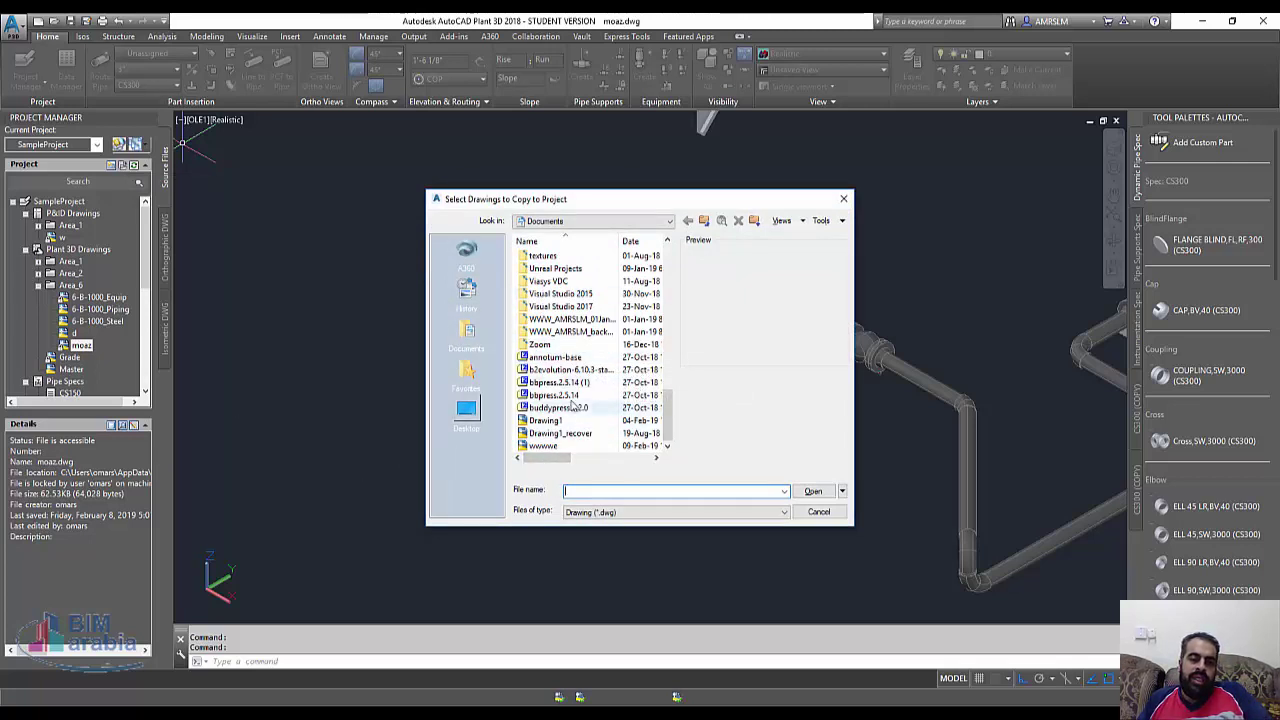
scroll(583, 398, up, 5)
scroll(583, 398, up, 5)
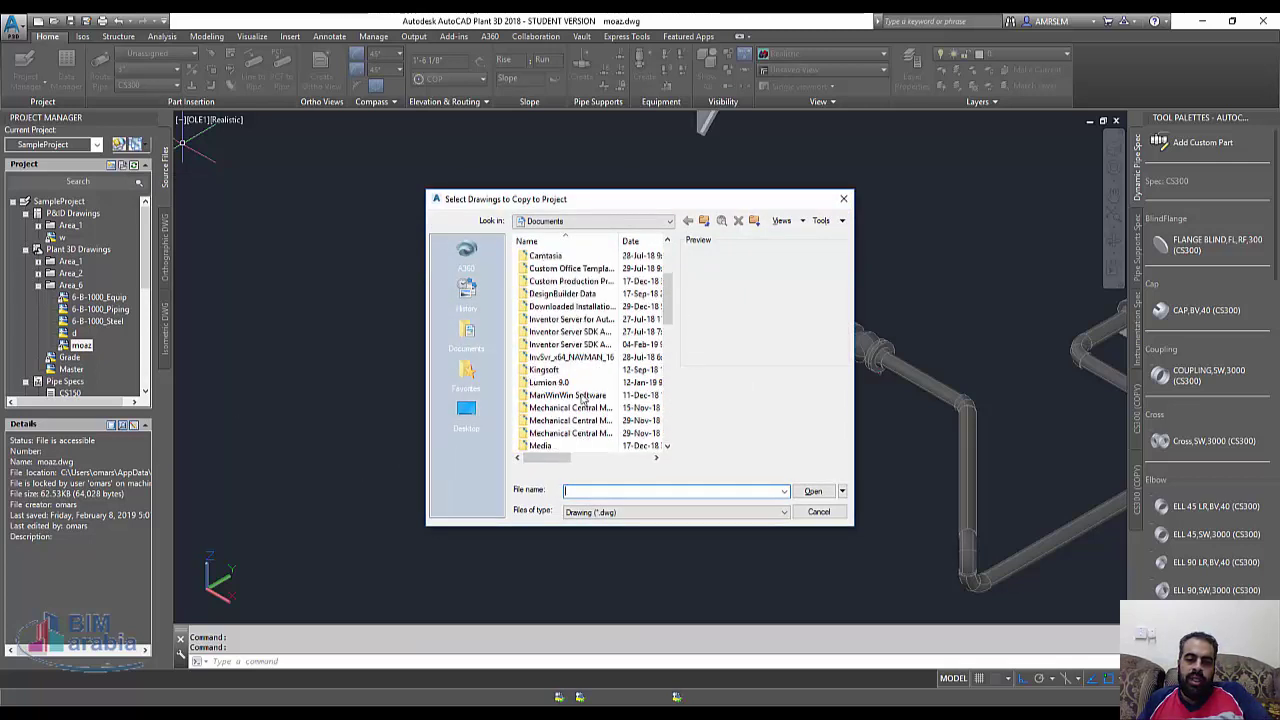
click(826, 515)
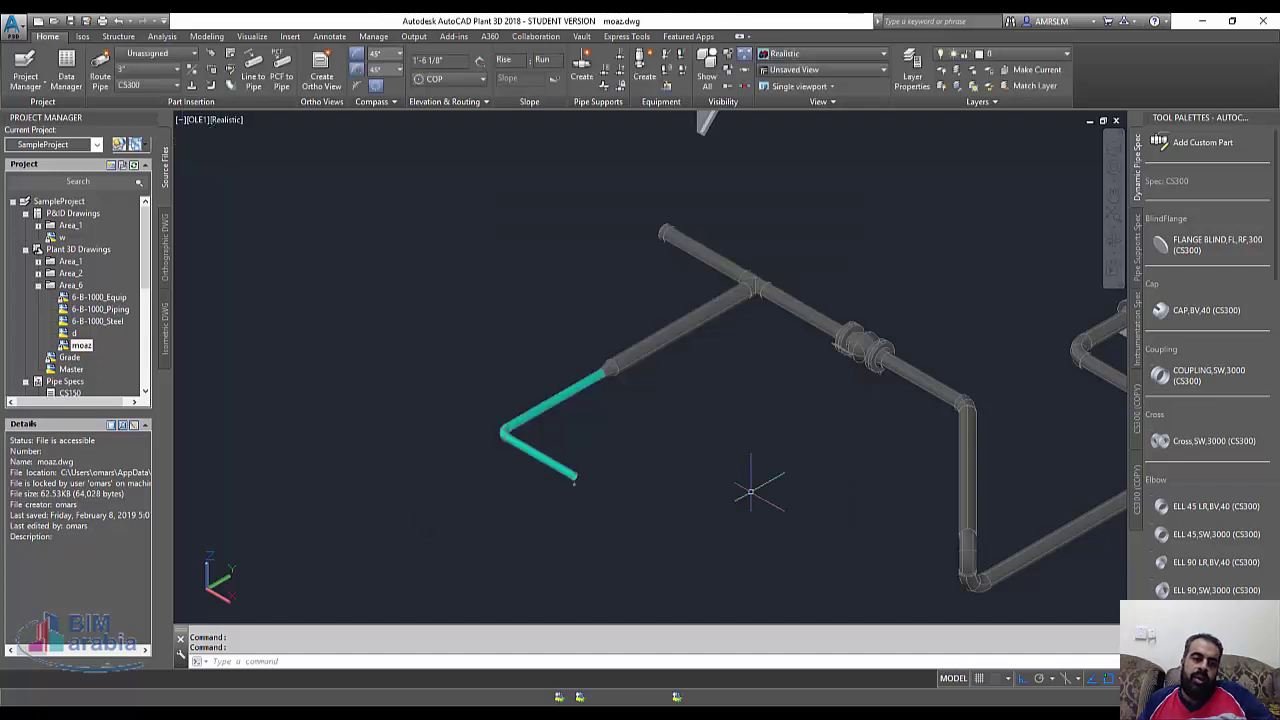
- Refresh the drawing status and check the preview and work history of 6-B-1000_Steel, plus the work history of drawing d
click(133, 167)
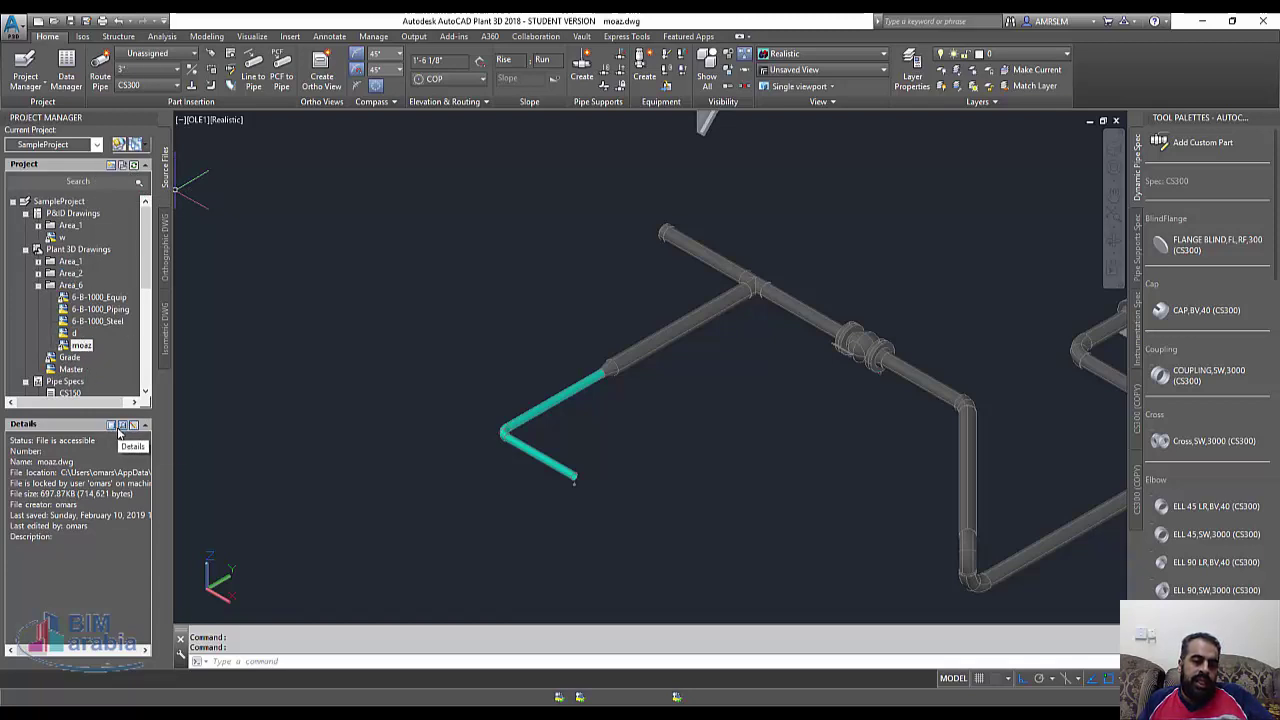
click(121, 426)
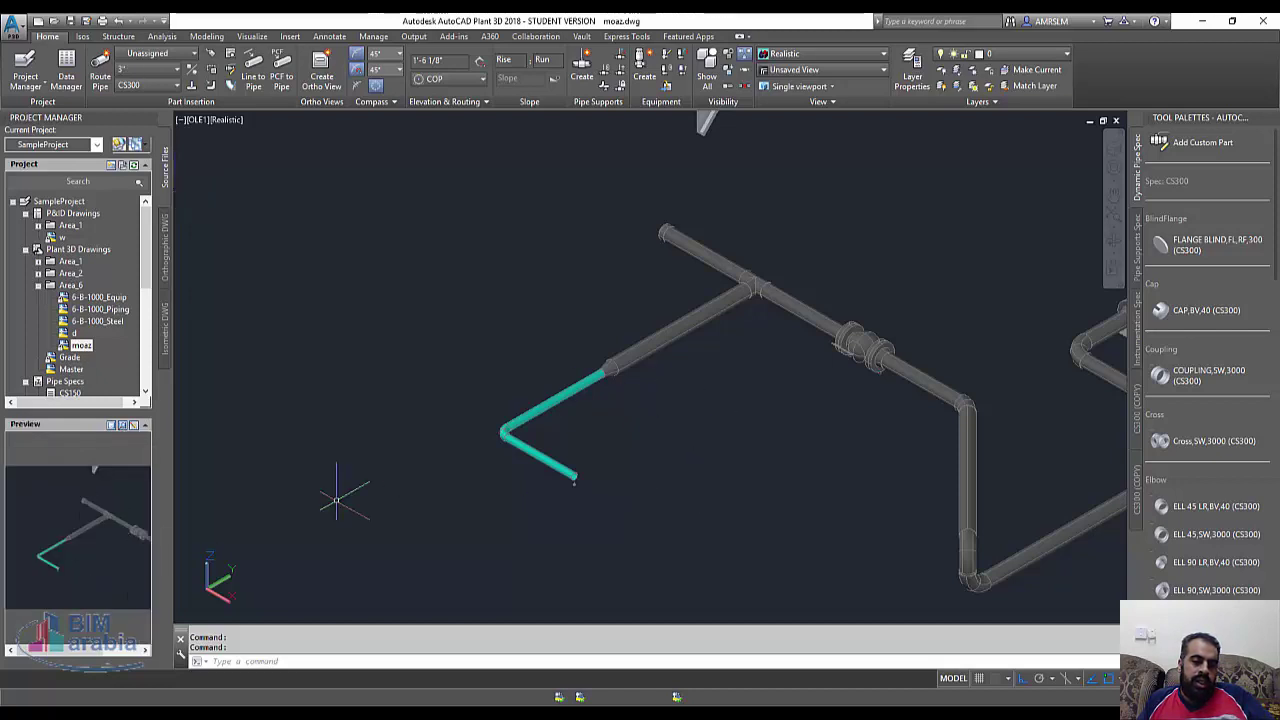
click(80, 321)
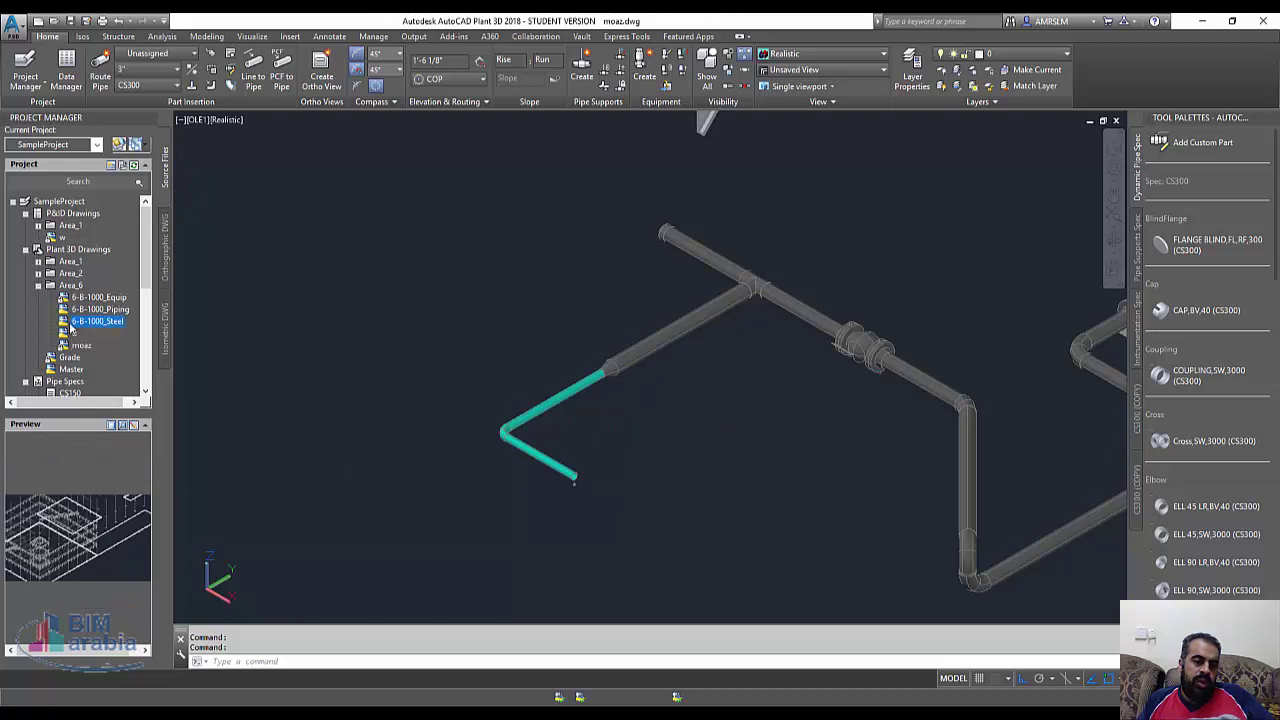
click(135, 427)
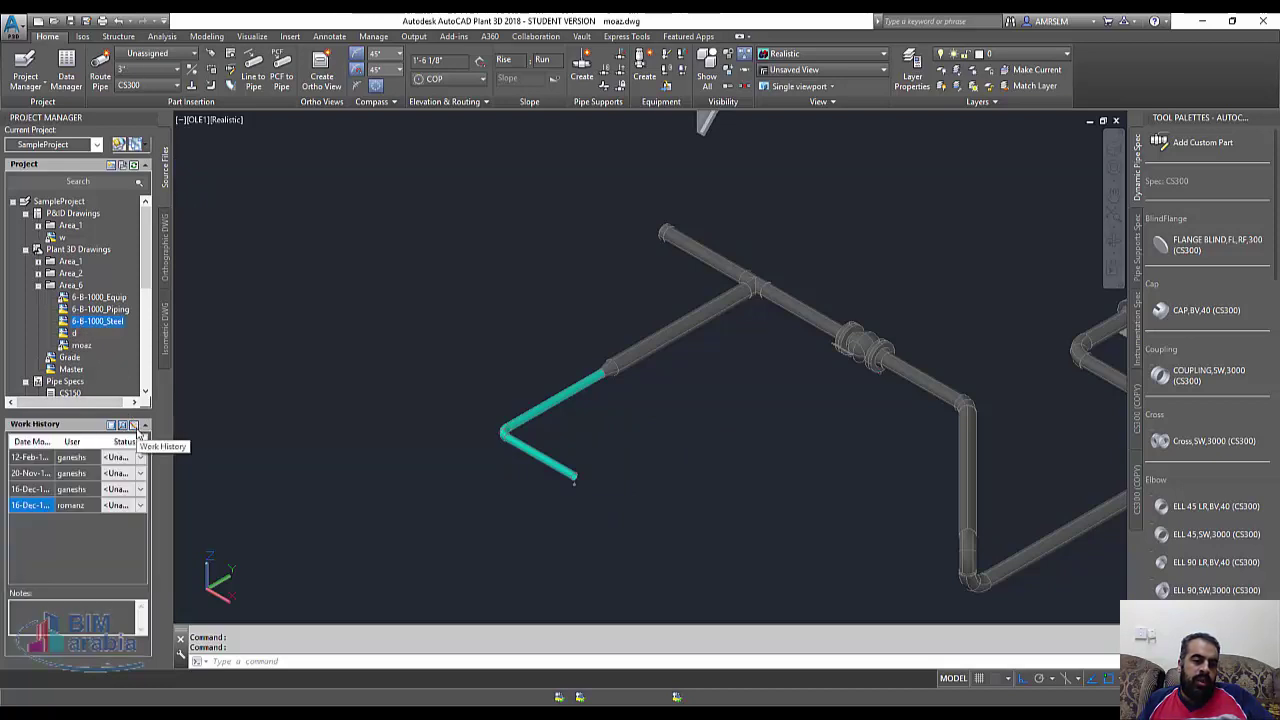
click(80, 333)
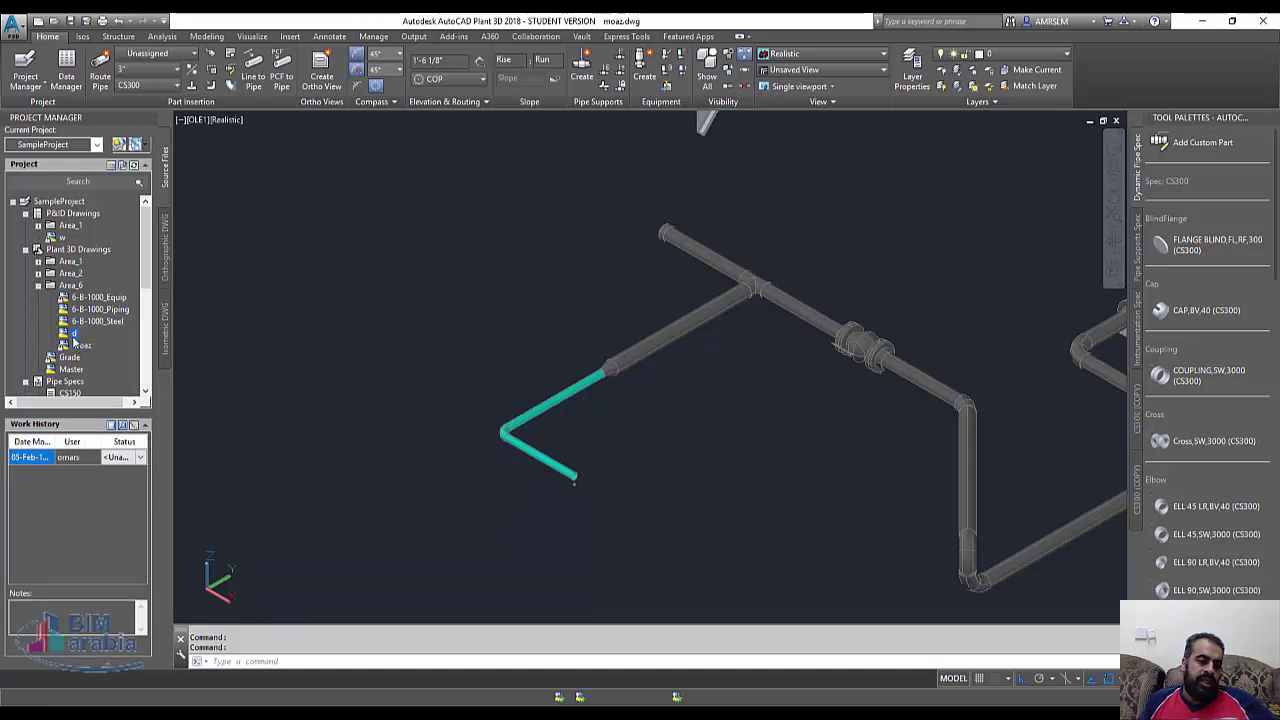
- View SampleProject's Plant 3D data in the Data Manager for the Columns, Heat Exchanger and Pump equipment classes
click(59, 201)
right_click(64, 206)
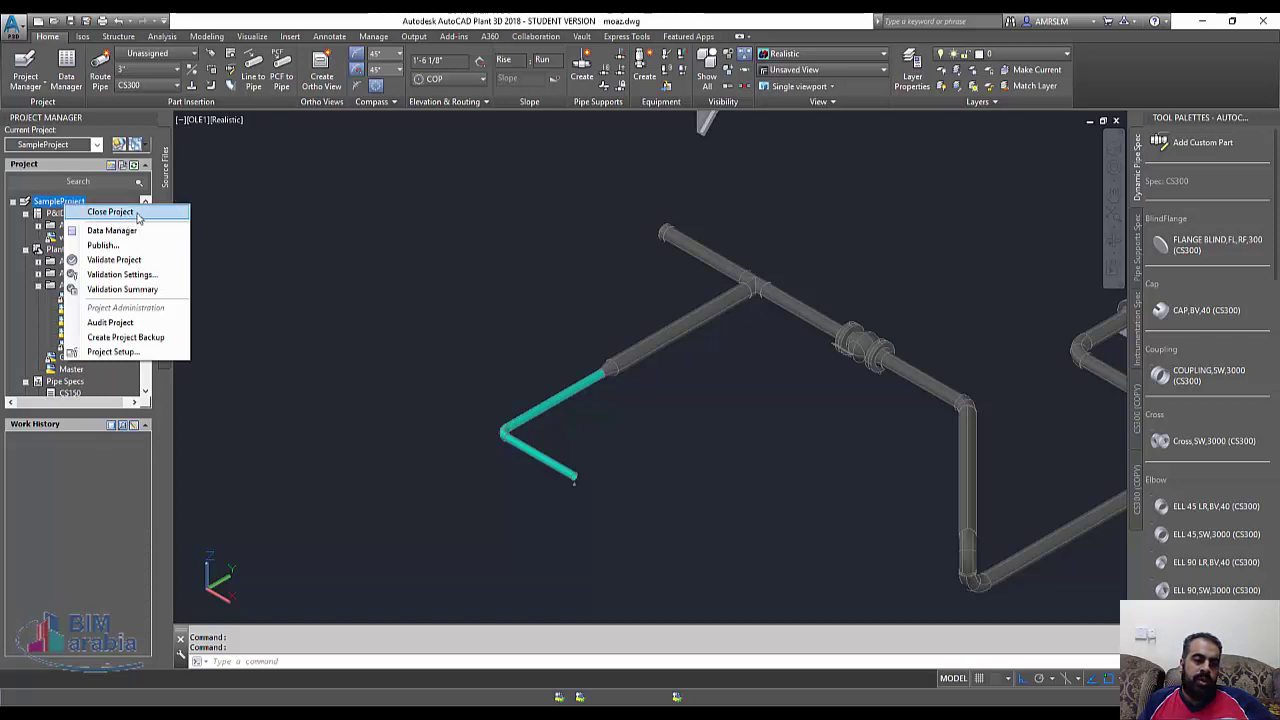
click(112, 230)
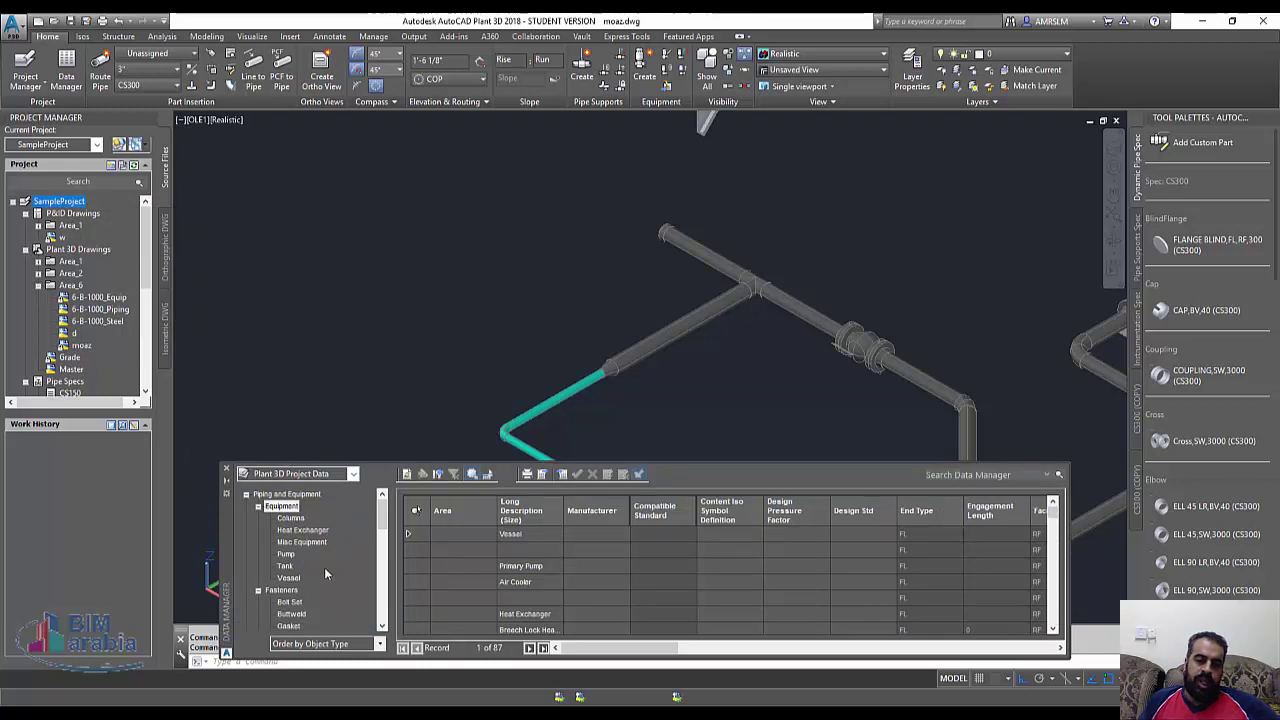
click(291, 518)
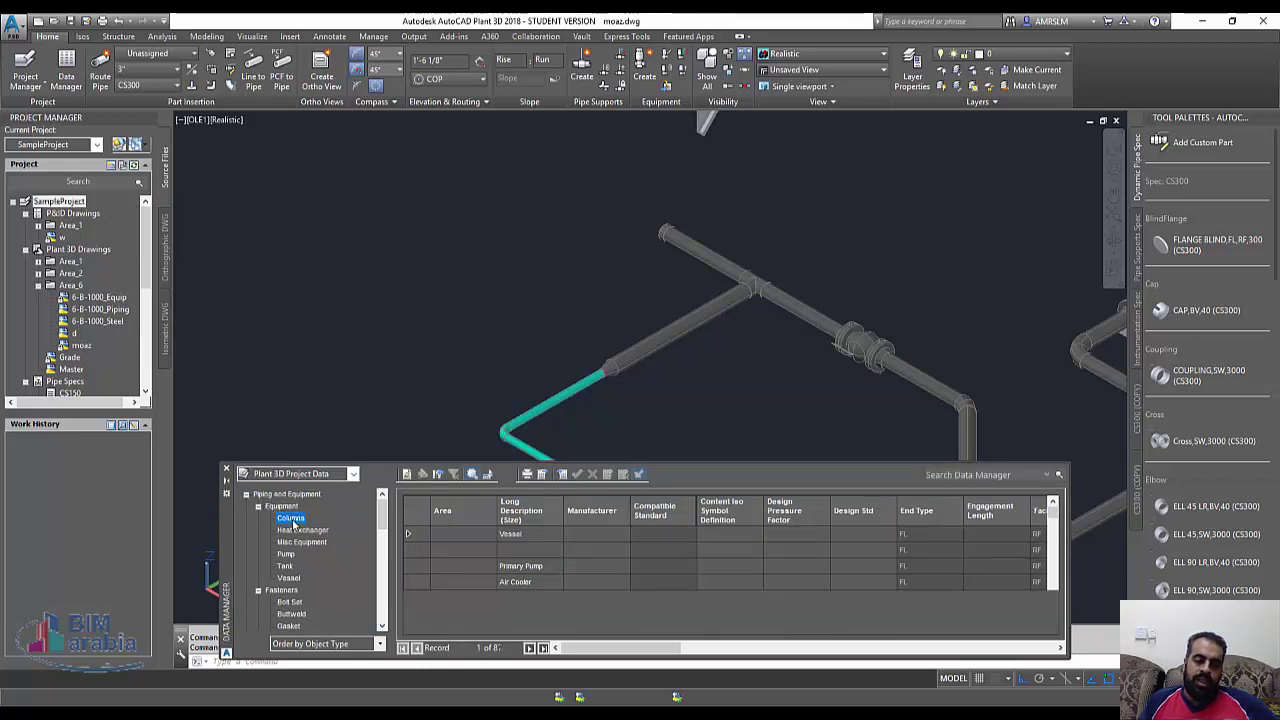
click(300, 530)
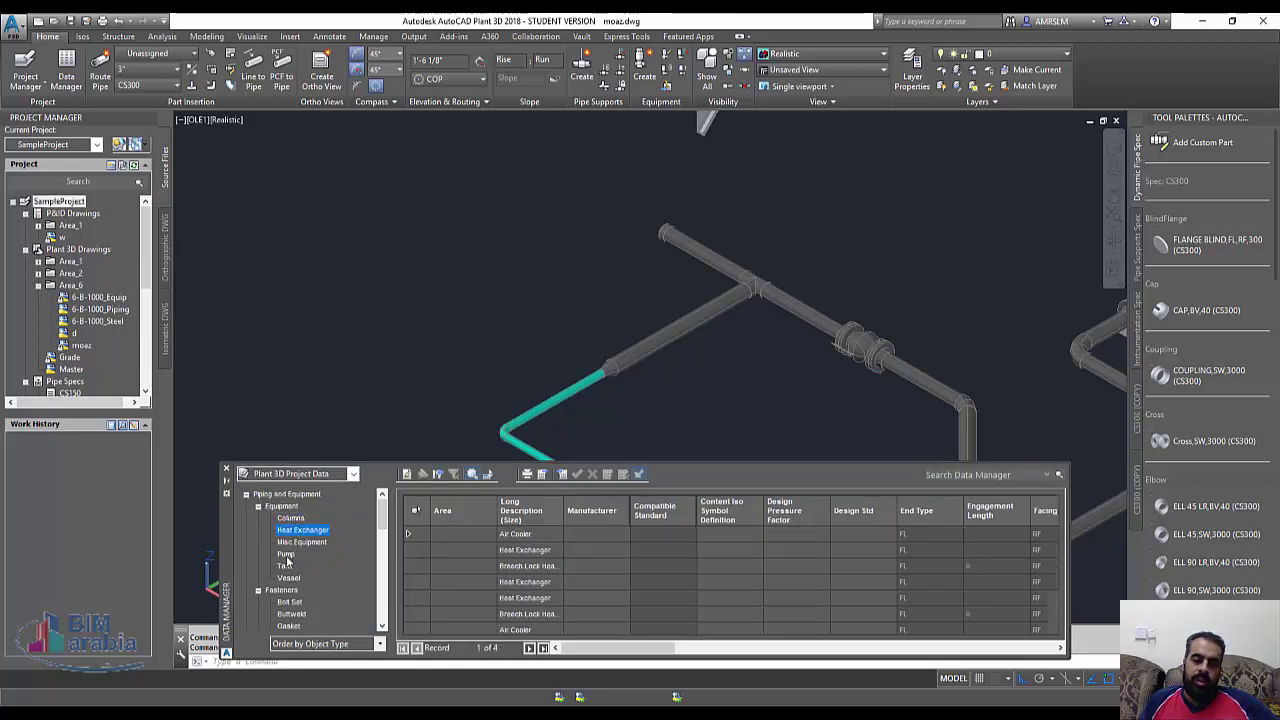
click(286, 554)
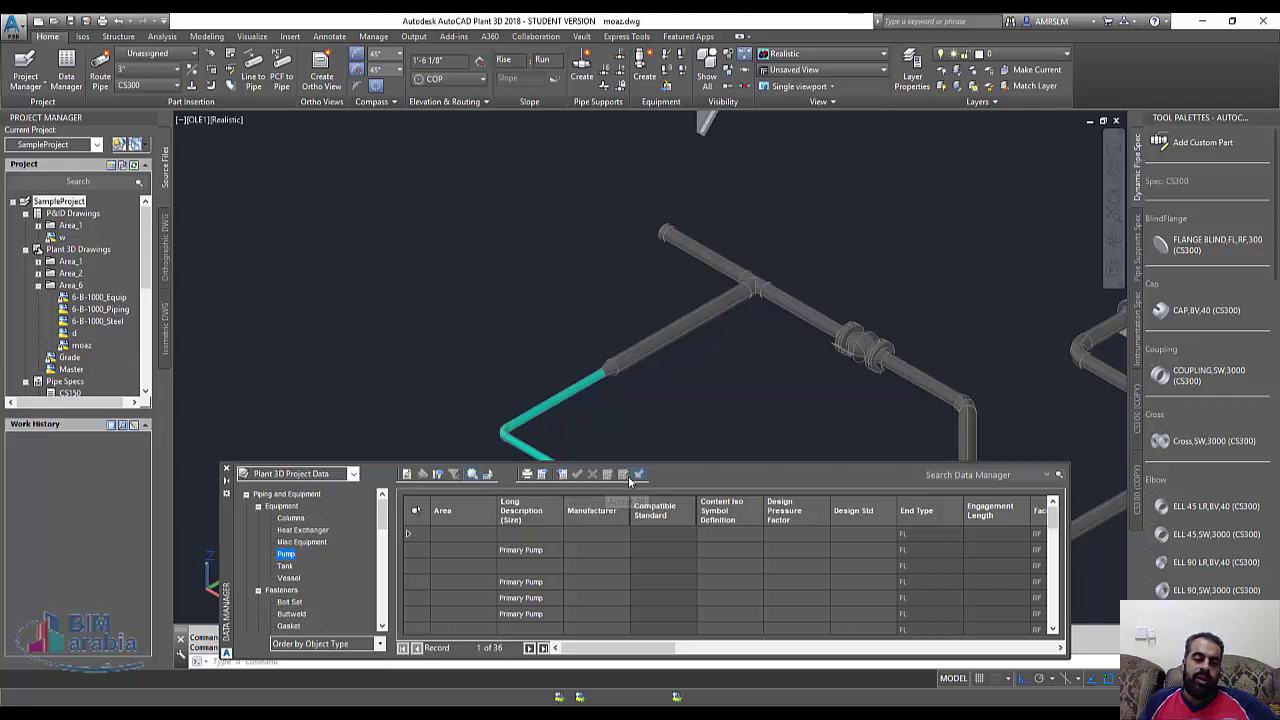
- Review the error-reporting conditions in SampleProject's validation settings and leave them without applying changes
right_click(66, 206)
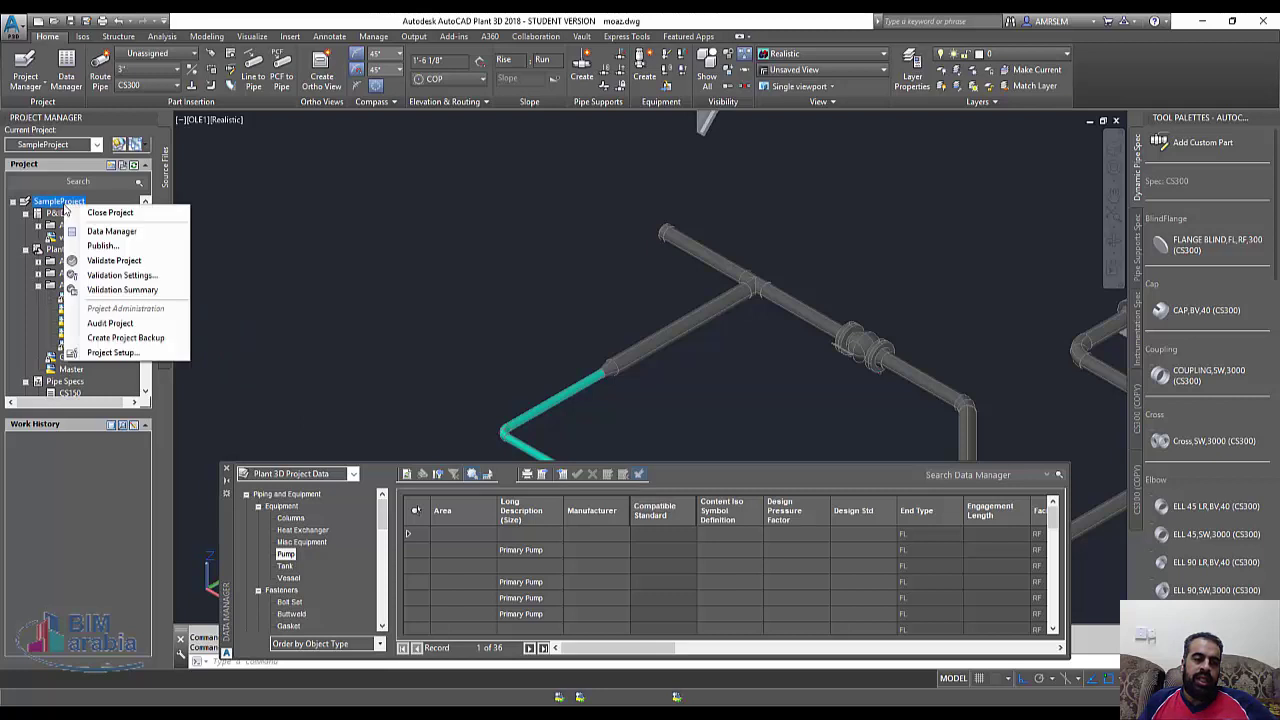
click(162, 275)
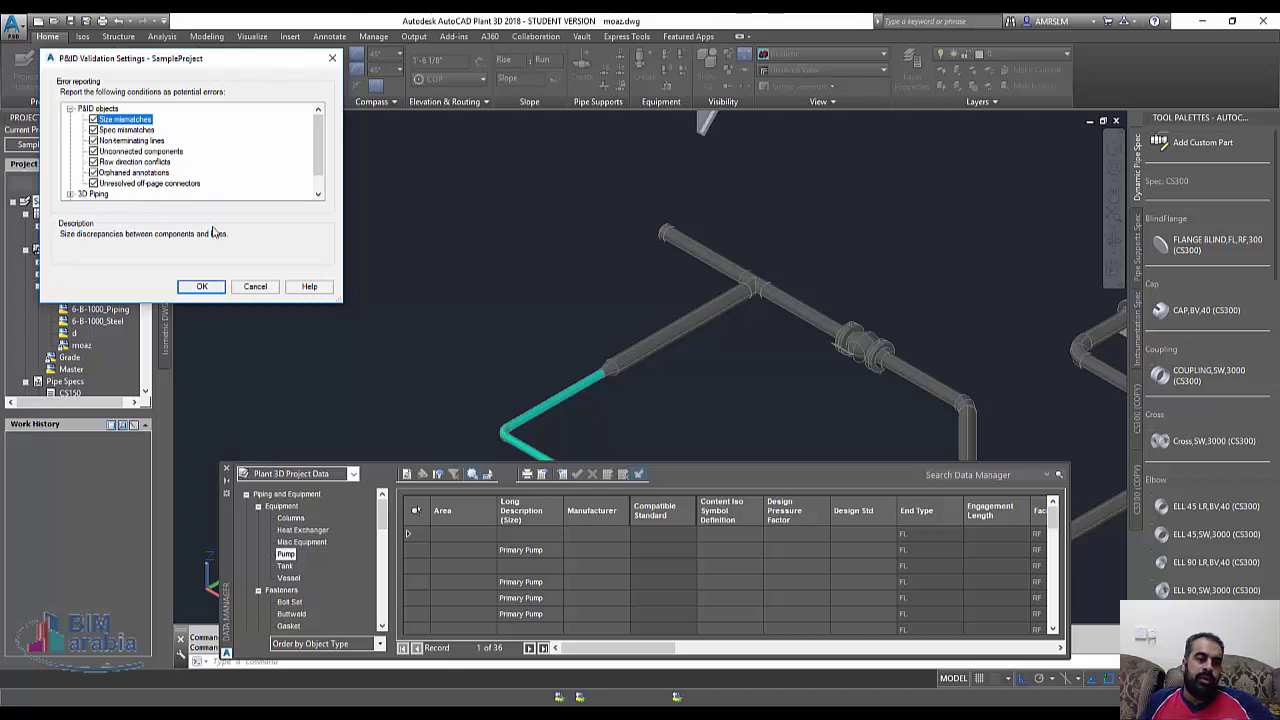
scroll(195, 208, down, 1)
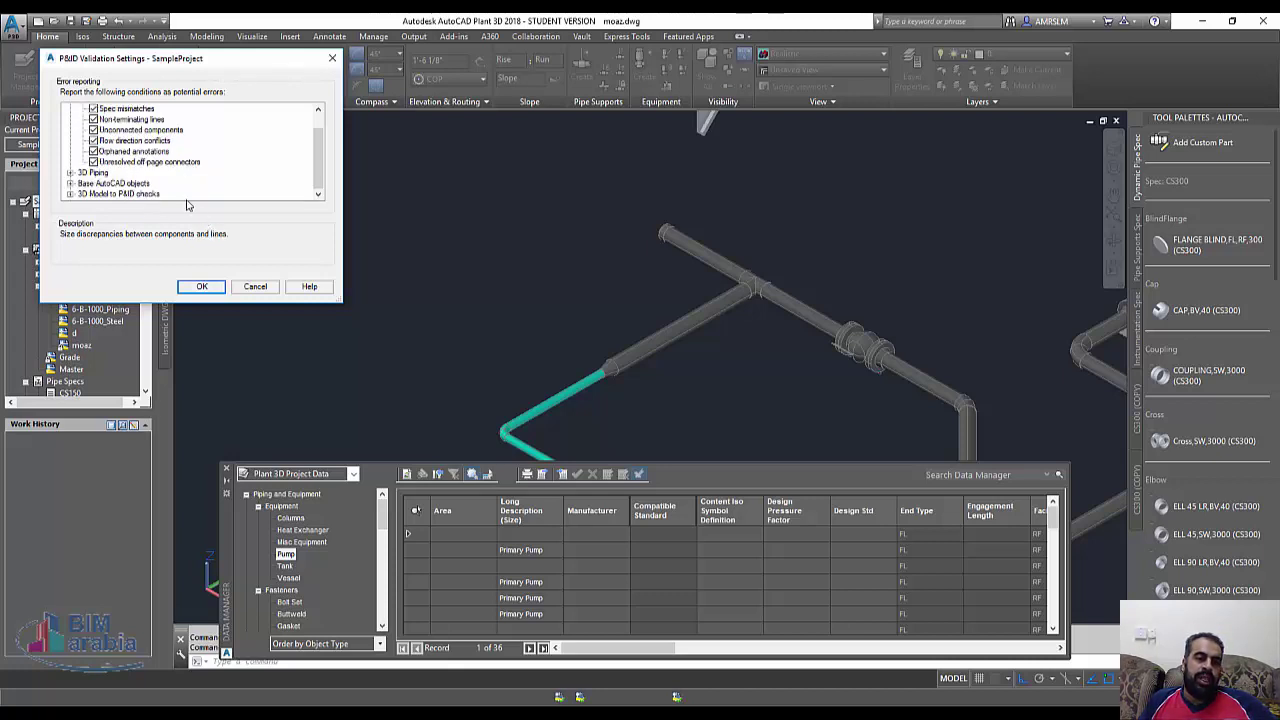
click(253, 287)
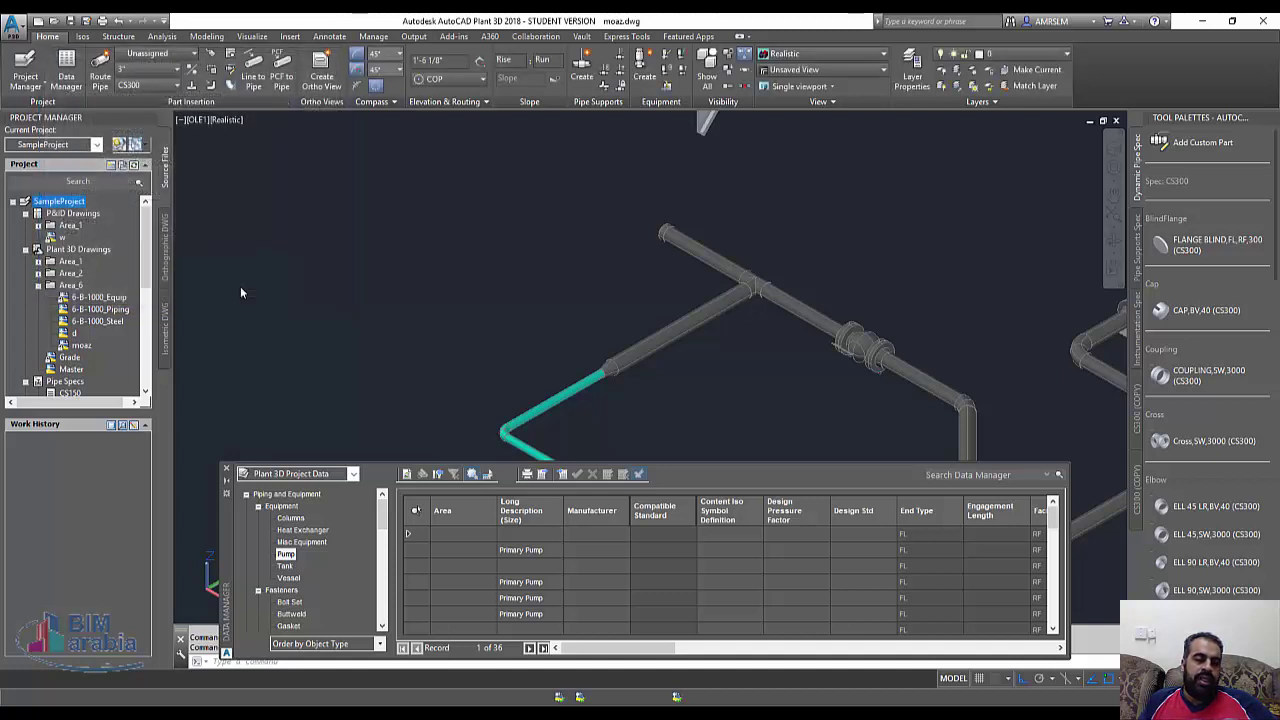
- Open the project setup for SampleProject and review the database setup, keeping the SQLite local database option
right_click(62, 205)
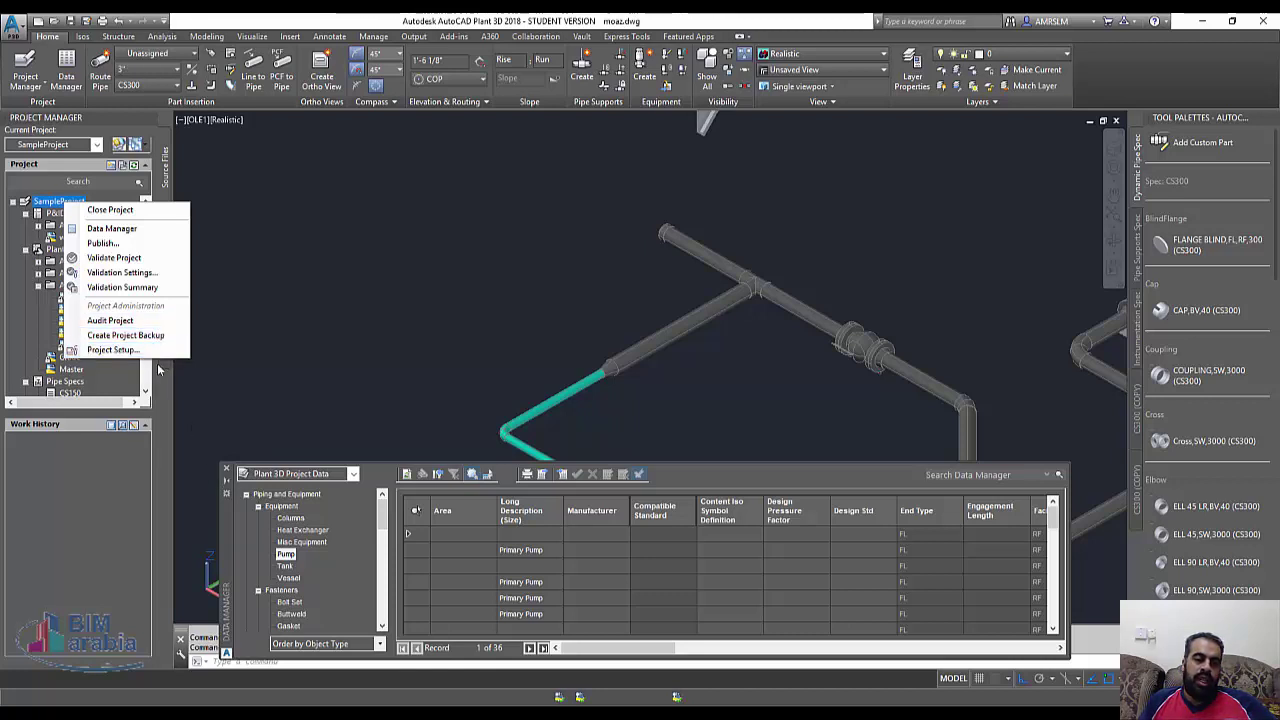
click(152, 362)
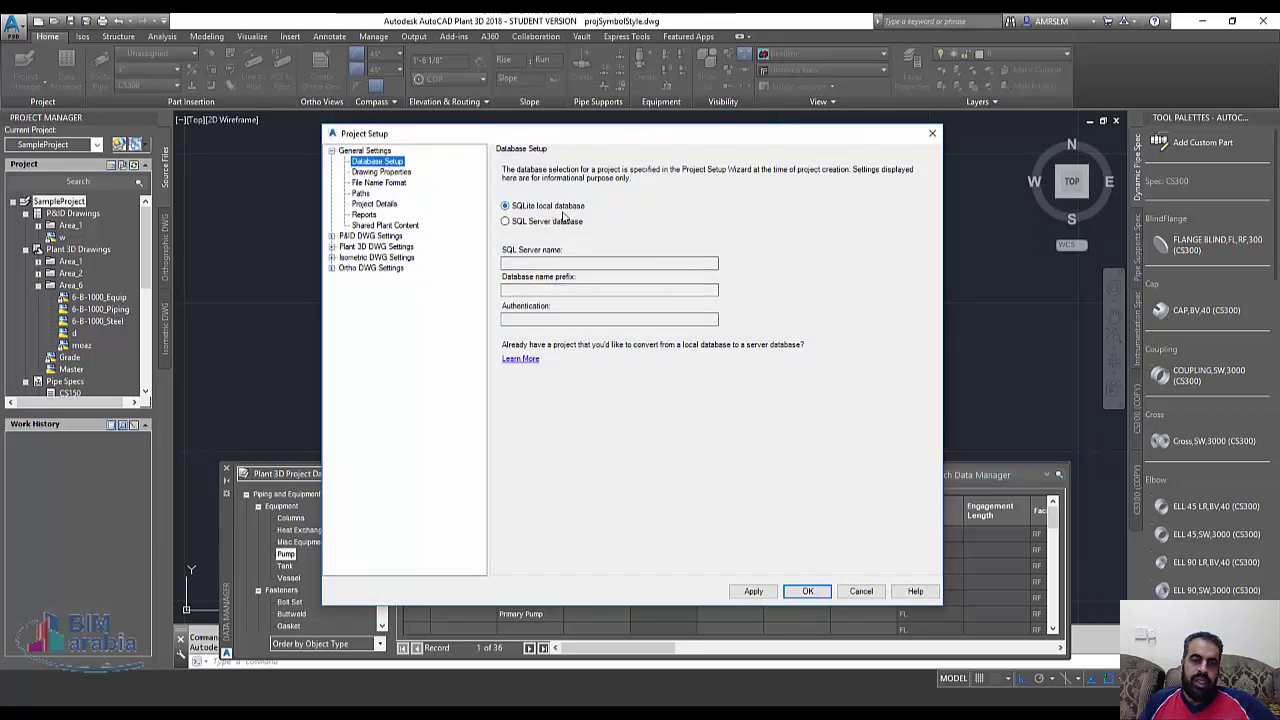
click(505, 205)
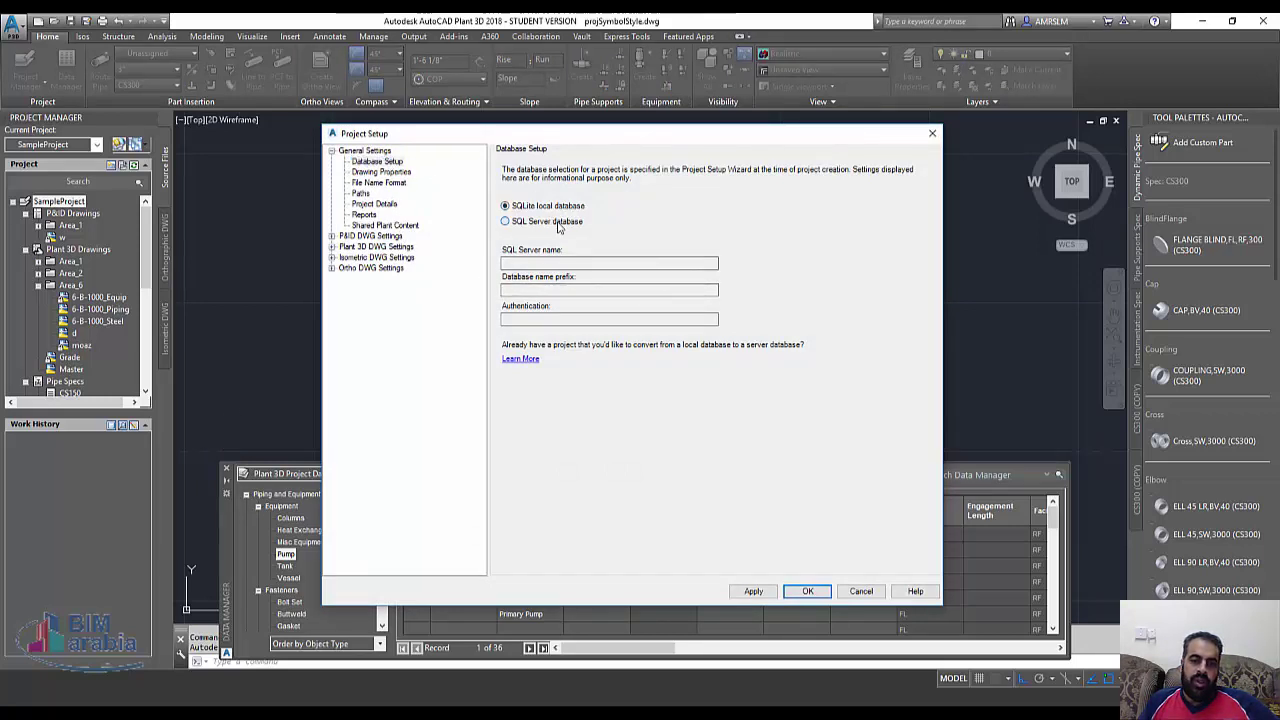
- Add a custom category called "size" to the project's drawing properties
click(381, 172)
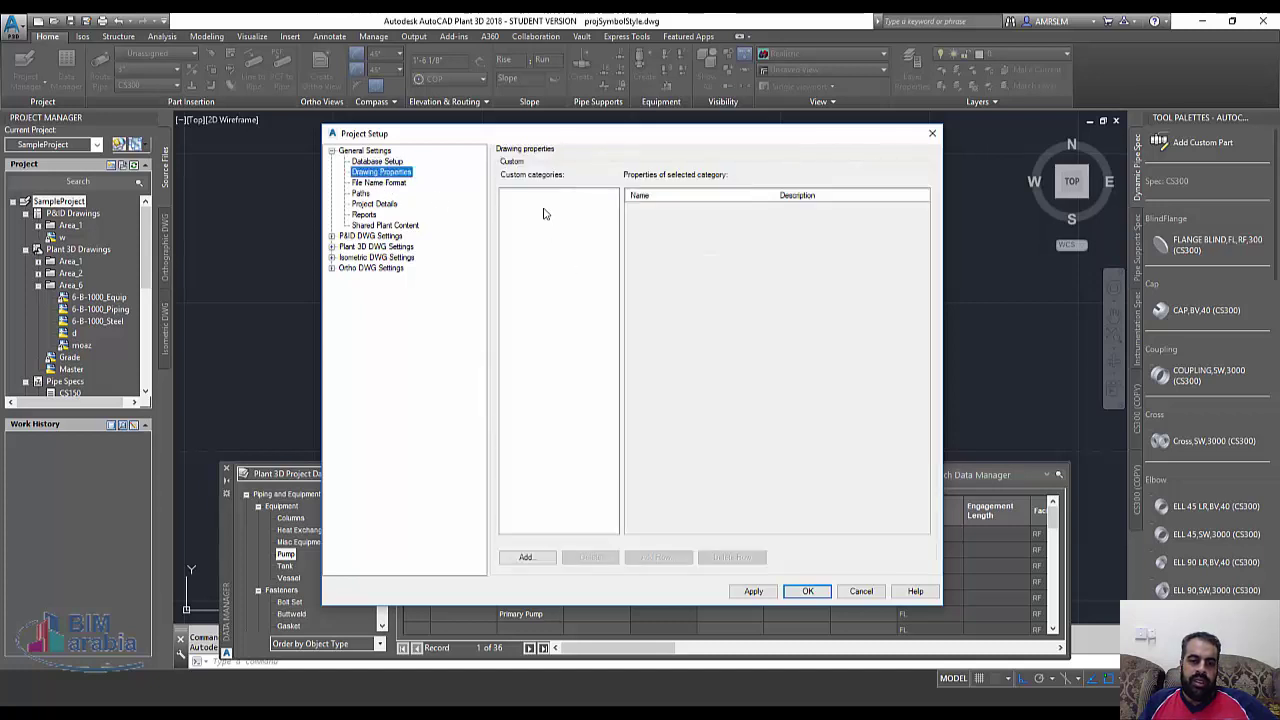
click(524, 558)
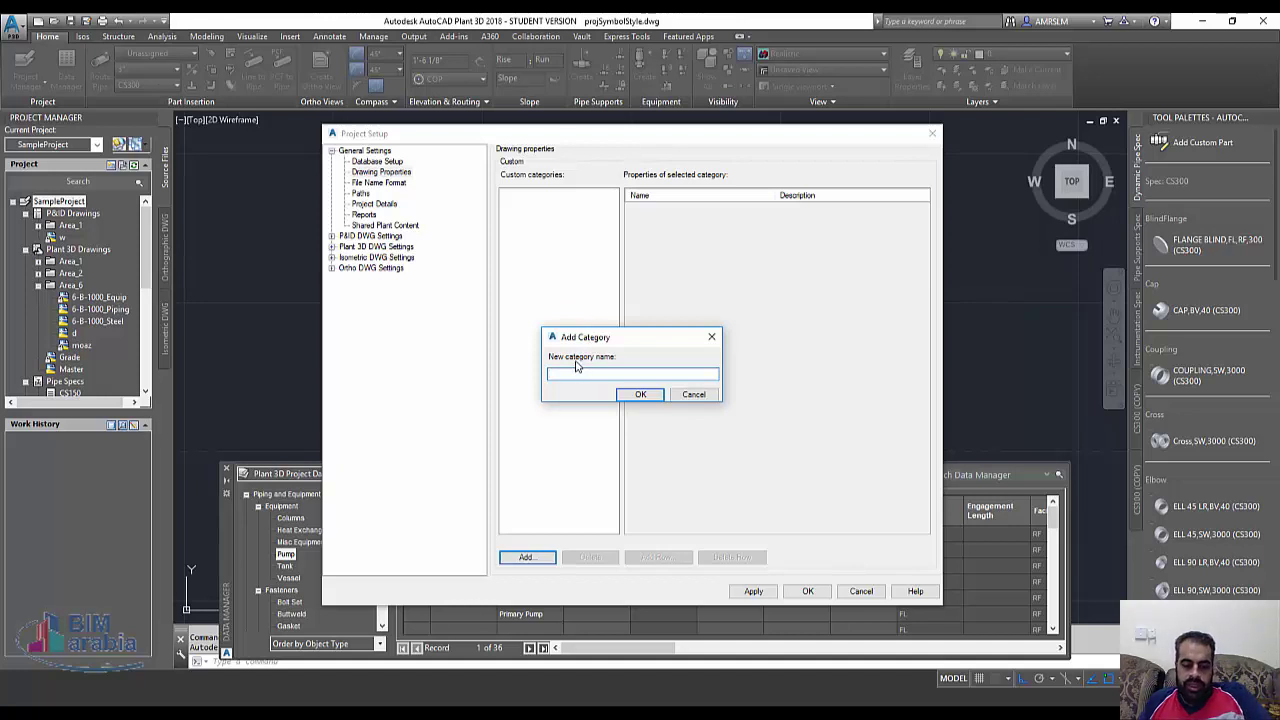
text(size)
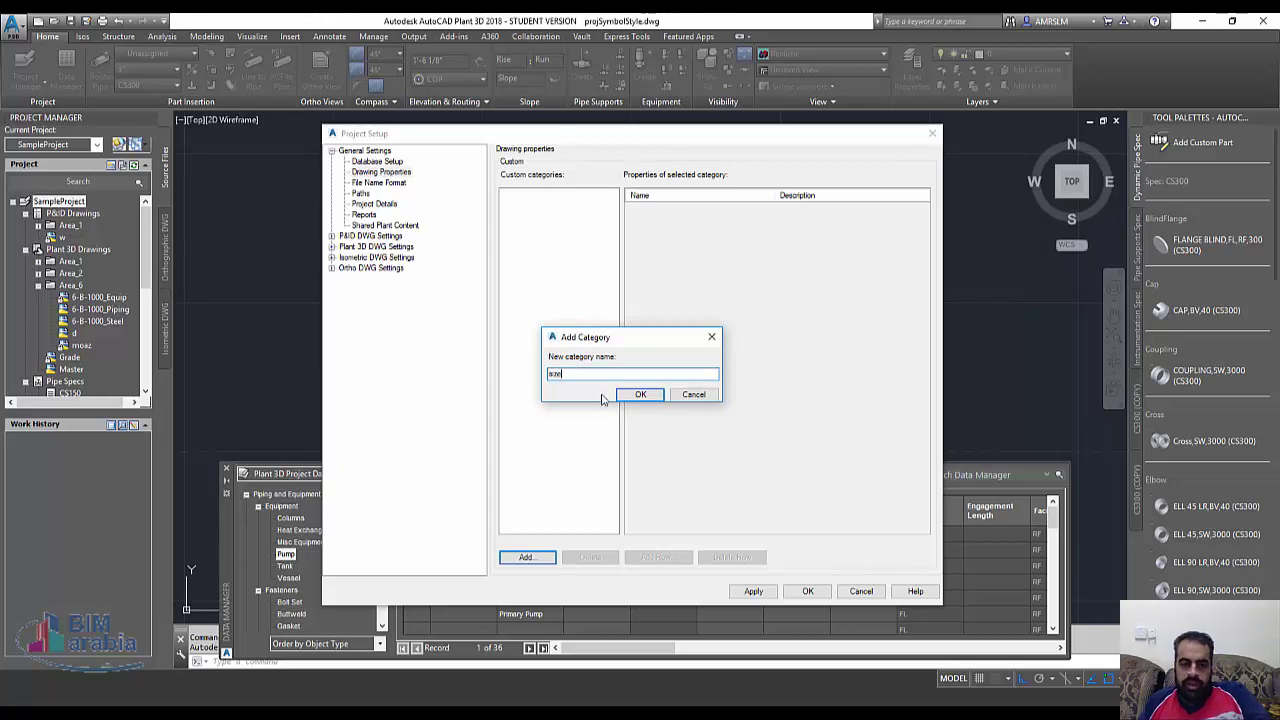
click(640, 394)
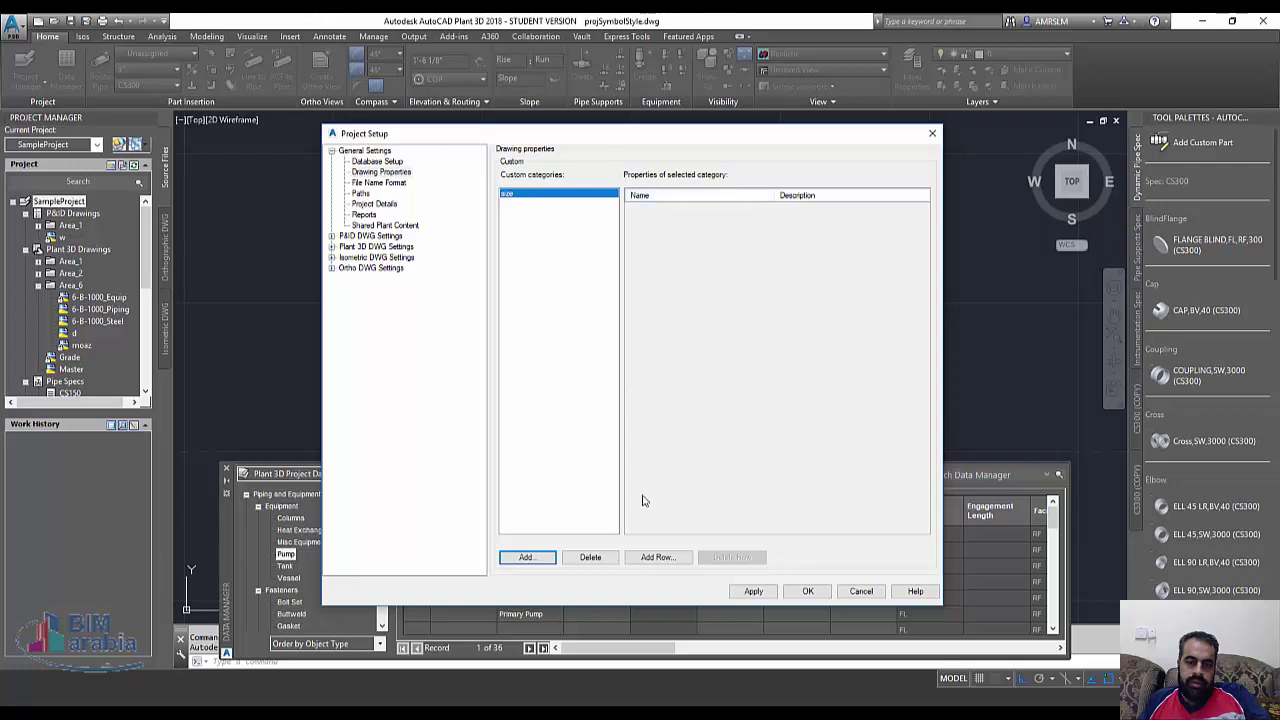
- Add a property row called "name" to the size category, leaving its description empty
click(655, 557)
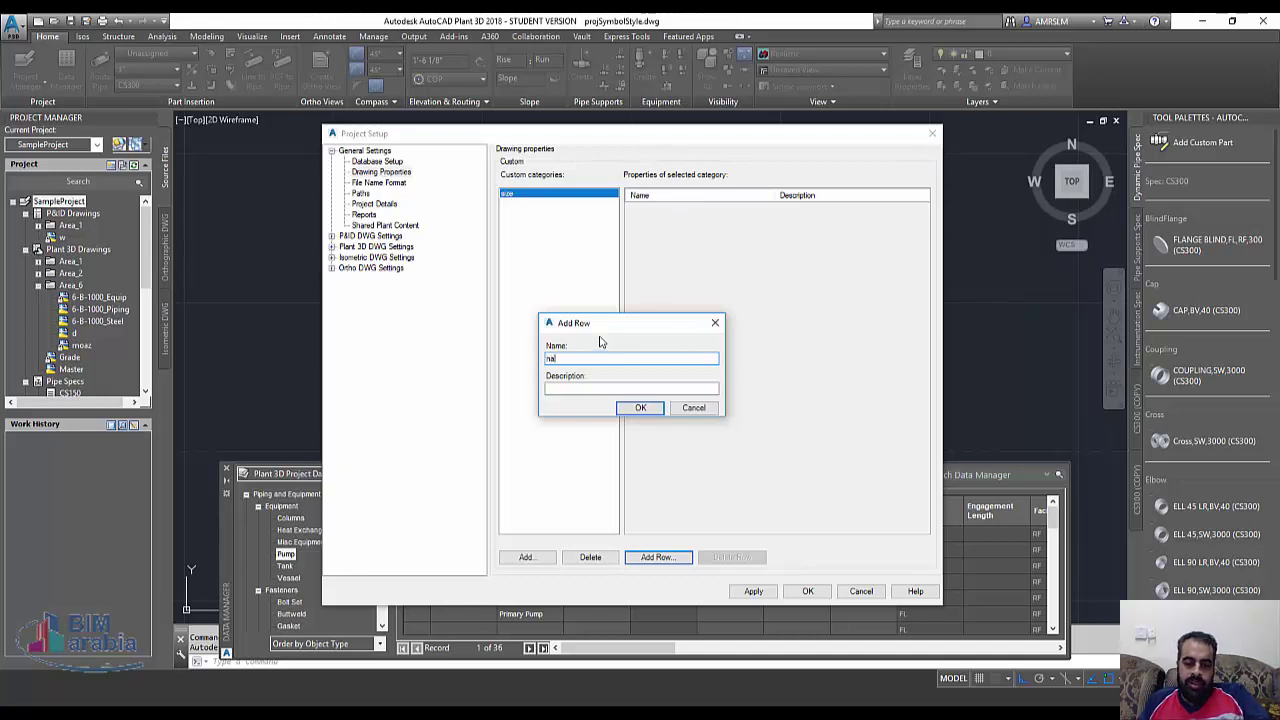
text(name)
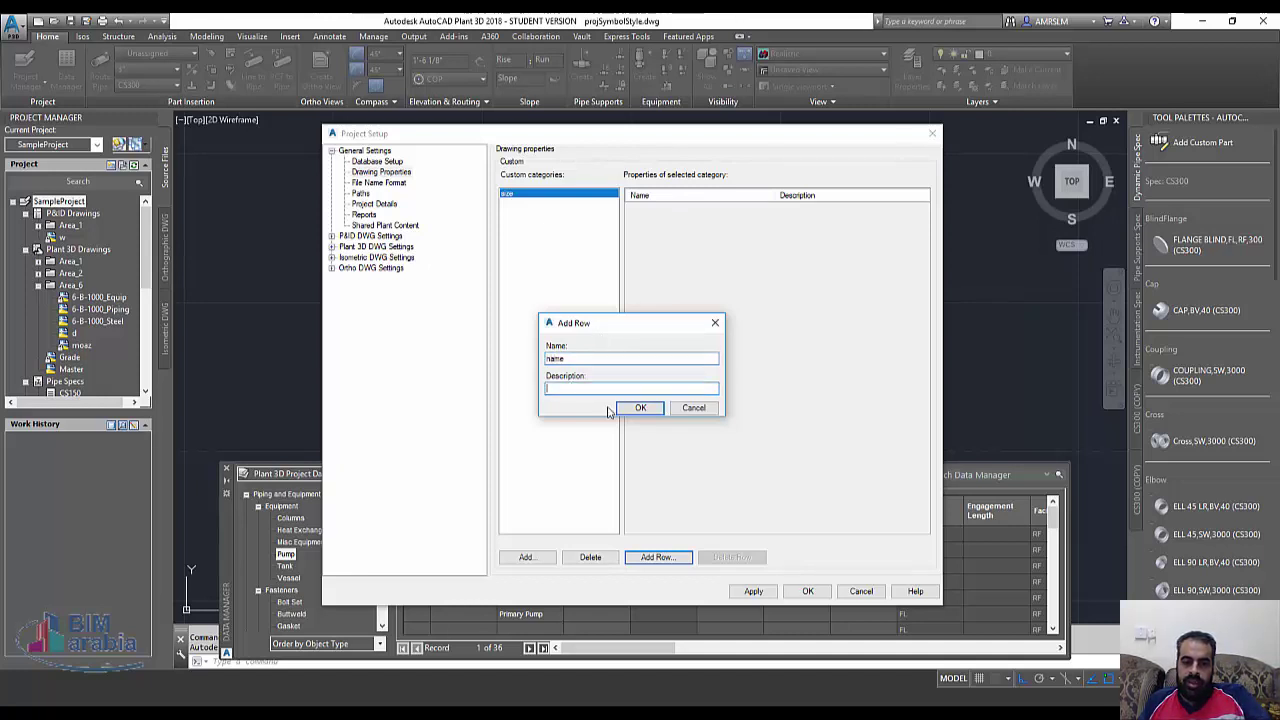
click(636, 407)
click(795, 210)
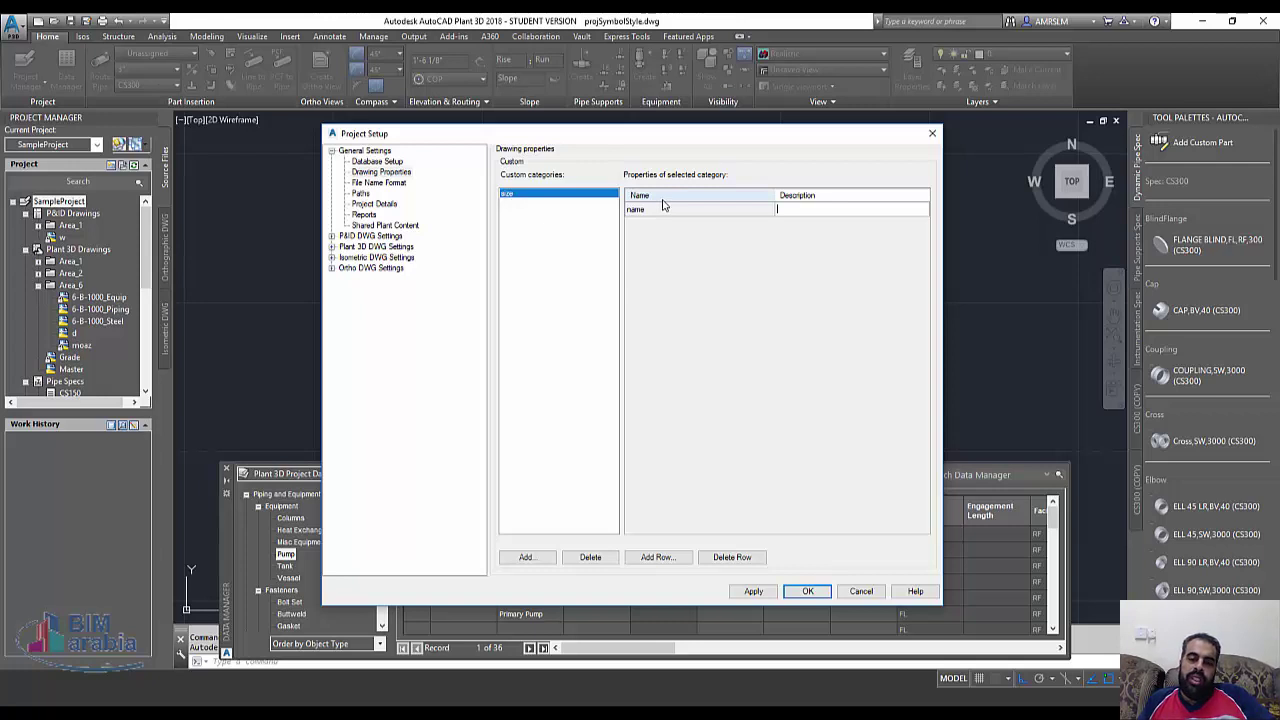
- Add a file name format field called "zone" with type String, length 2 and a hyphen delimiter
click(390, 185)
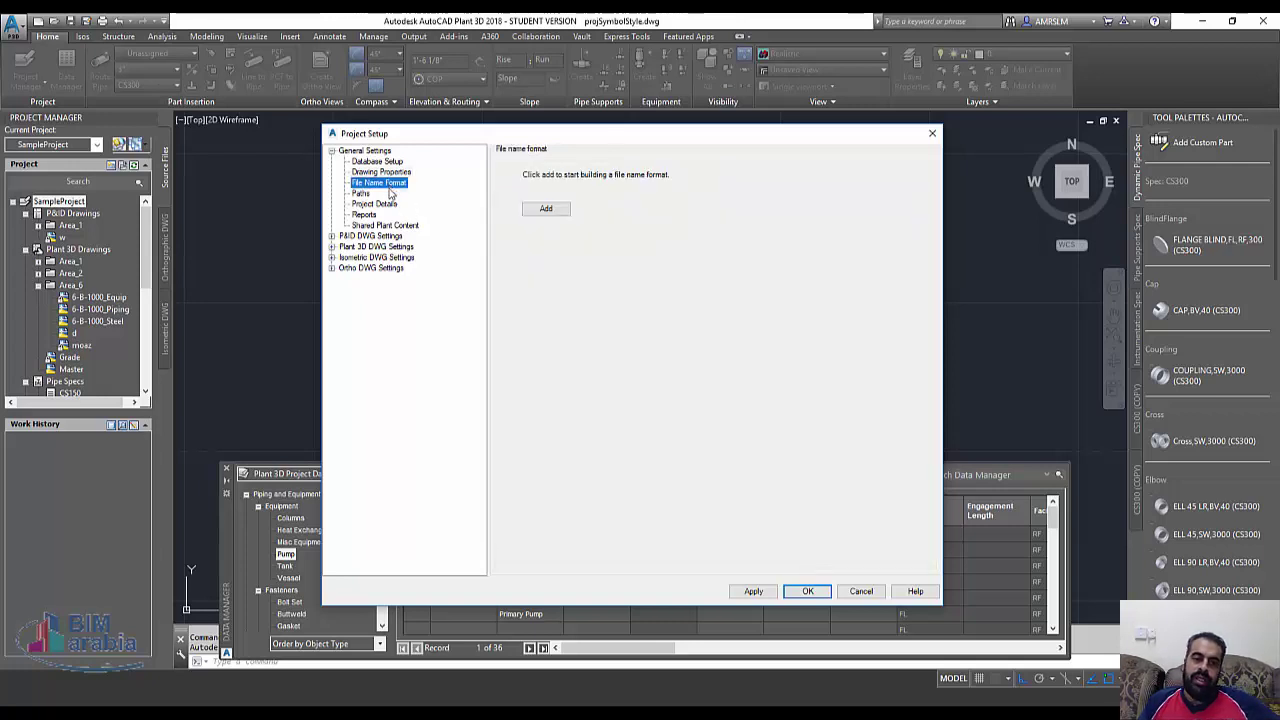
click(546, 210)
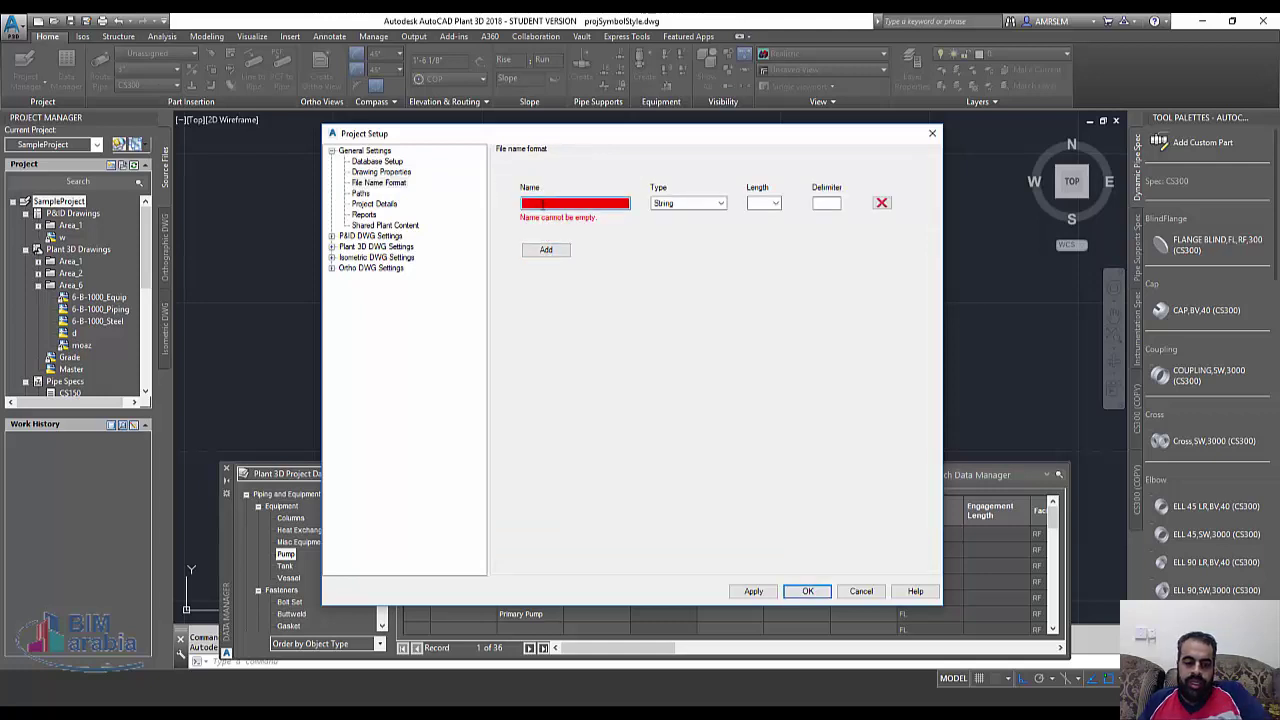
text(zone)
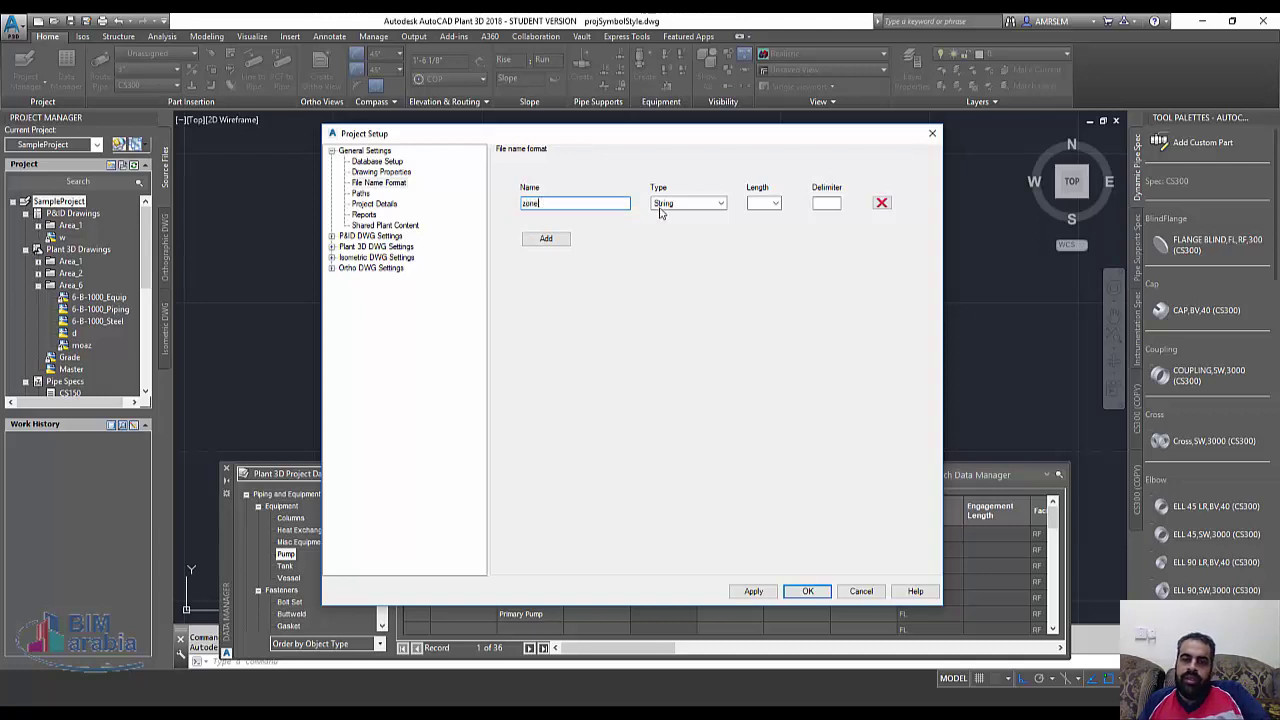
click(662, 207)
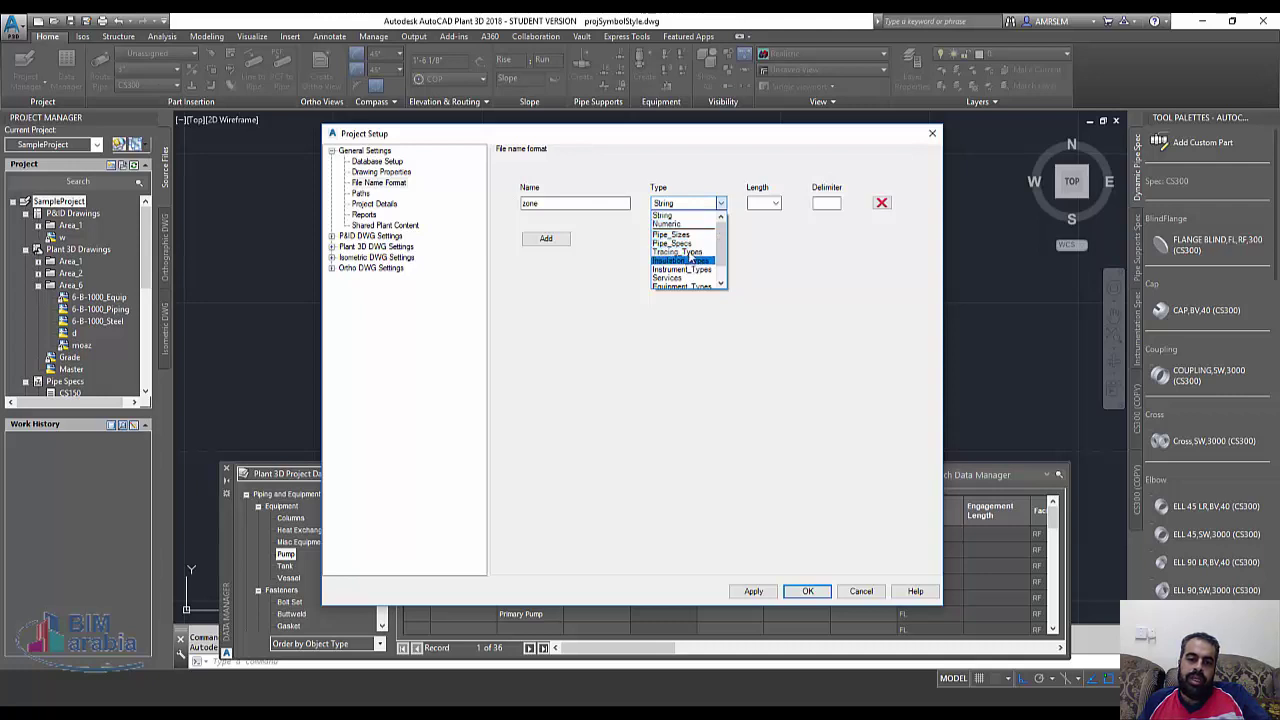
click(720, 205)
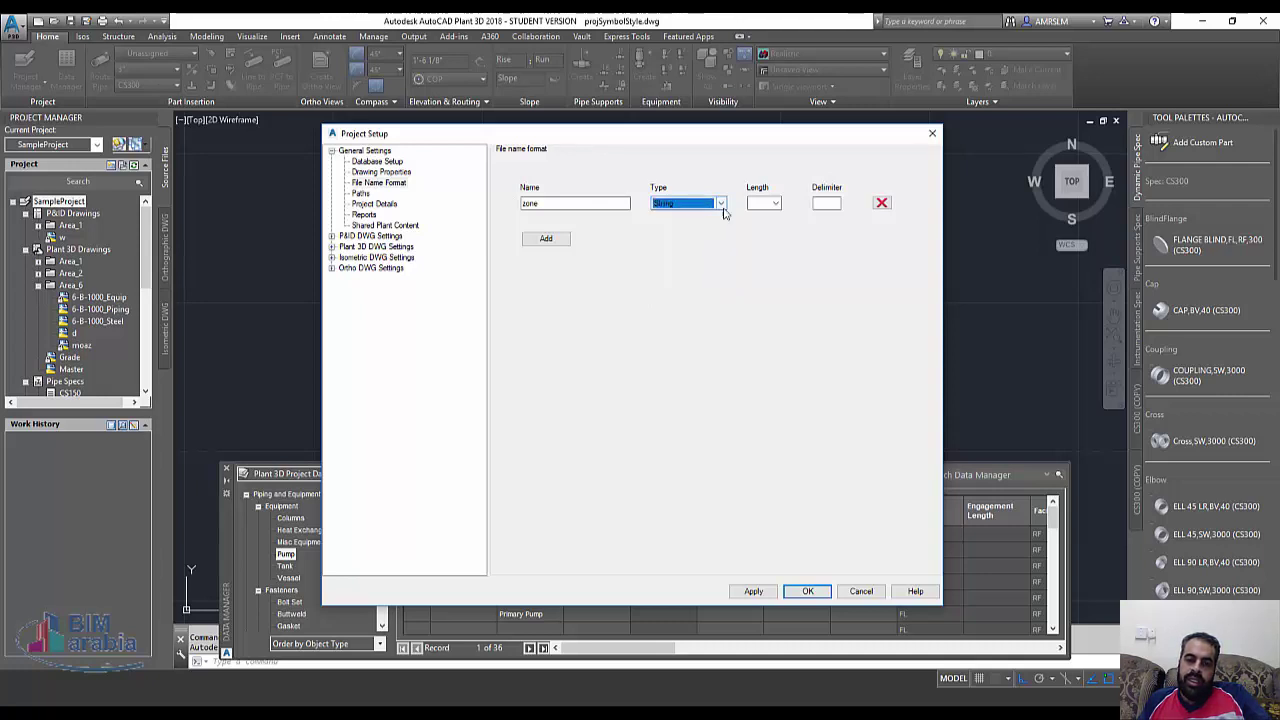
click(777, 204)
click(762, 222)
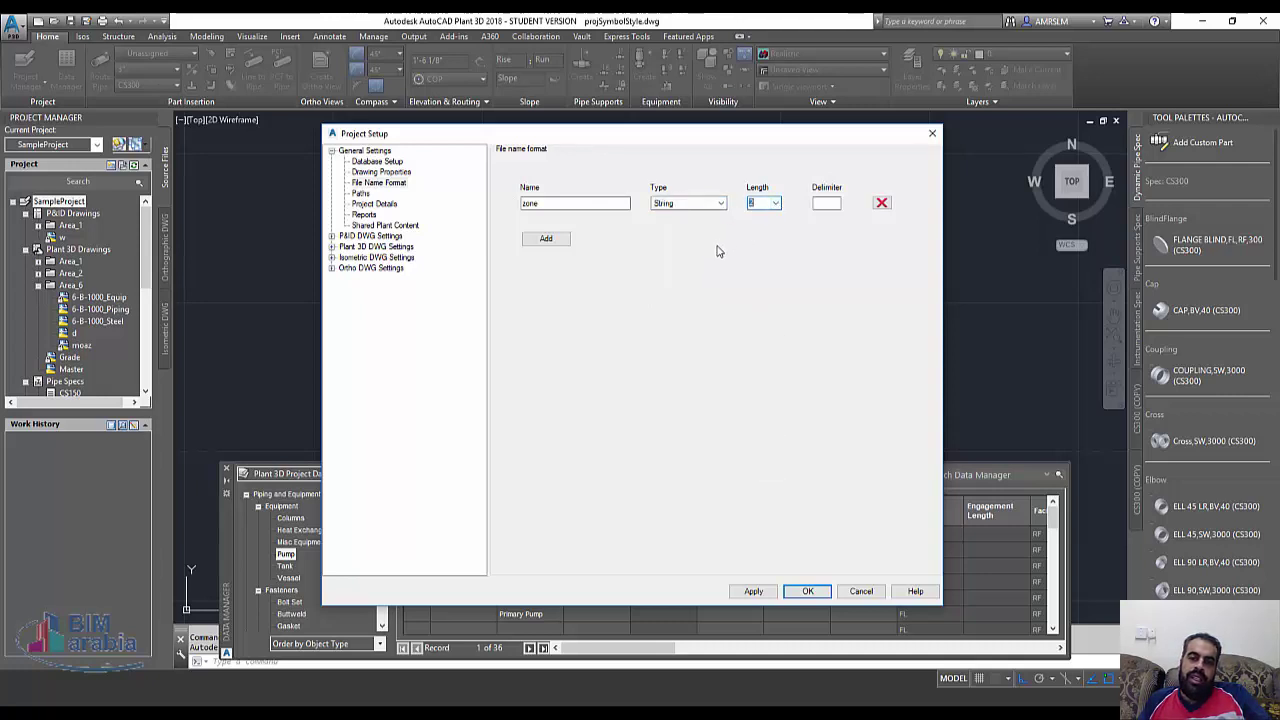
click(826, 204)
text(-)
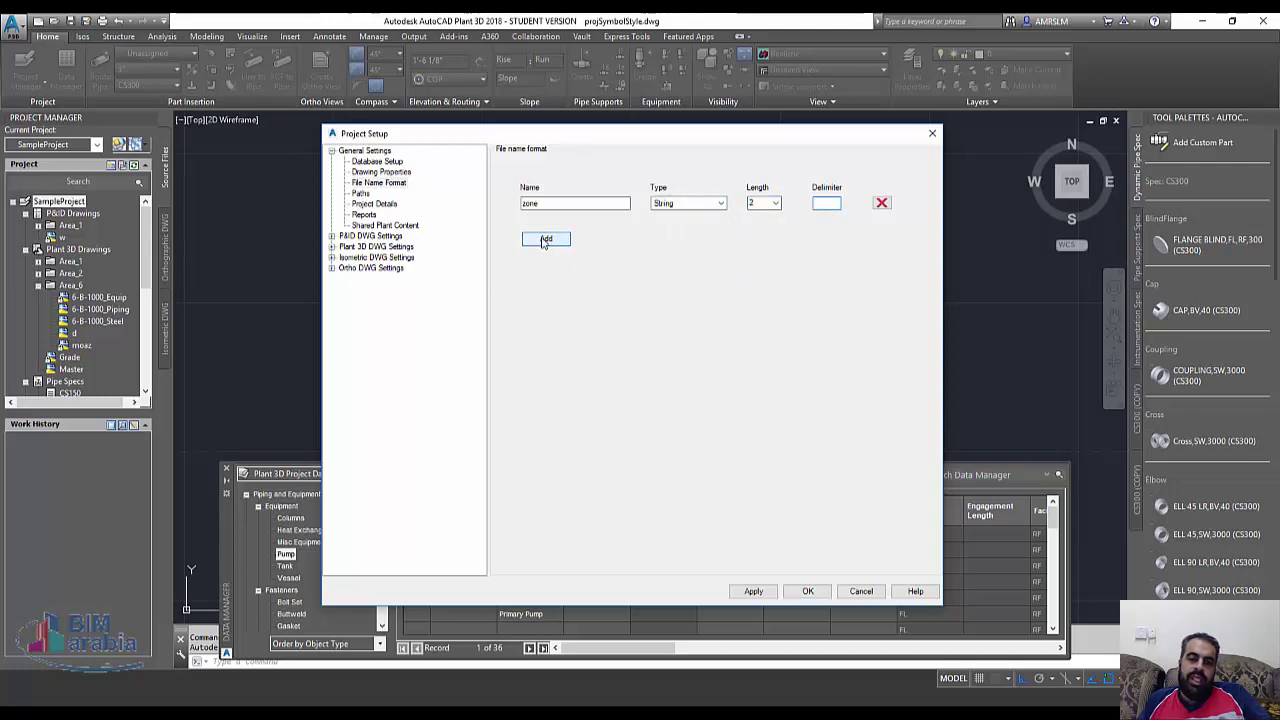
- Add a second file name format field called "space" with type Numeric and length 2
click(538, 236)
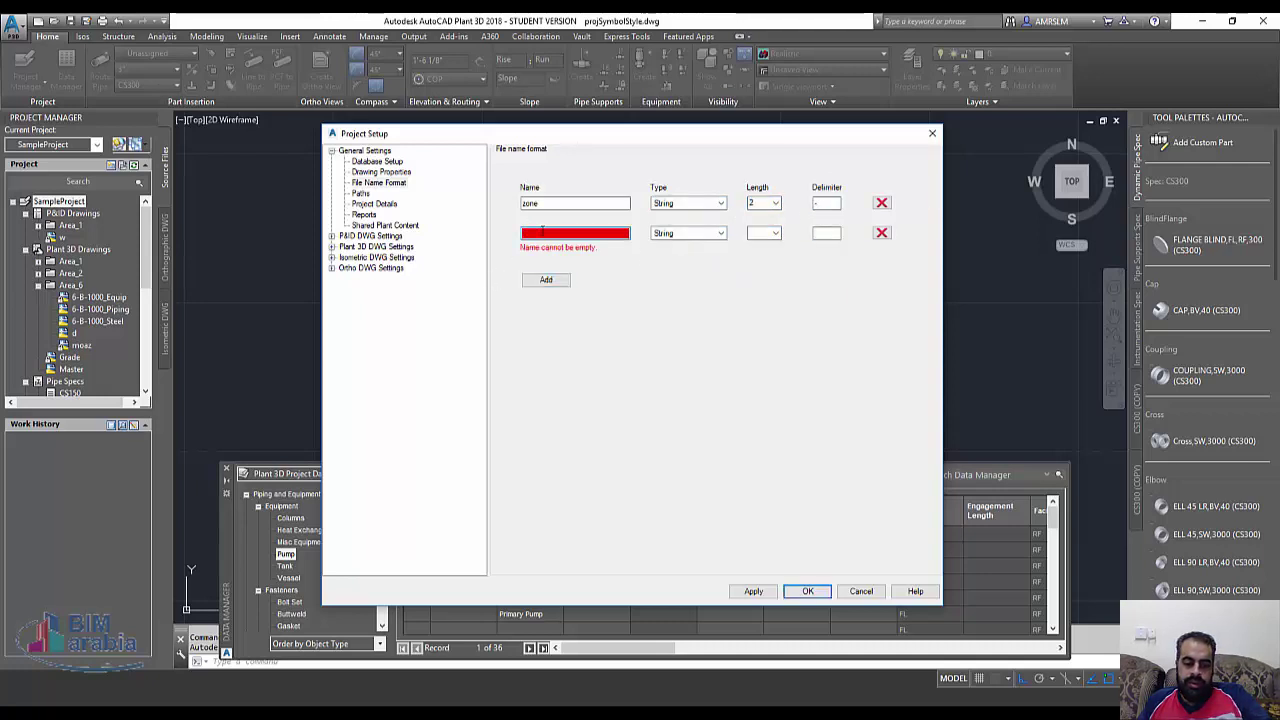
click(542, 232)
text(apa)
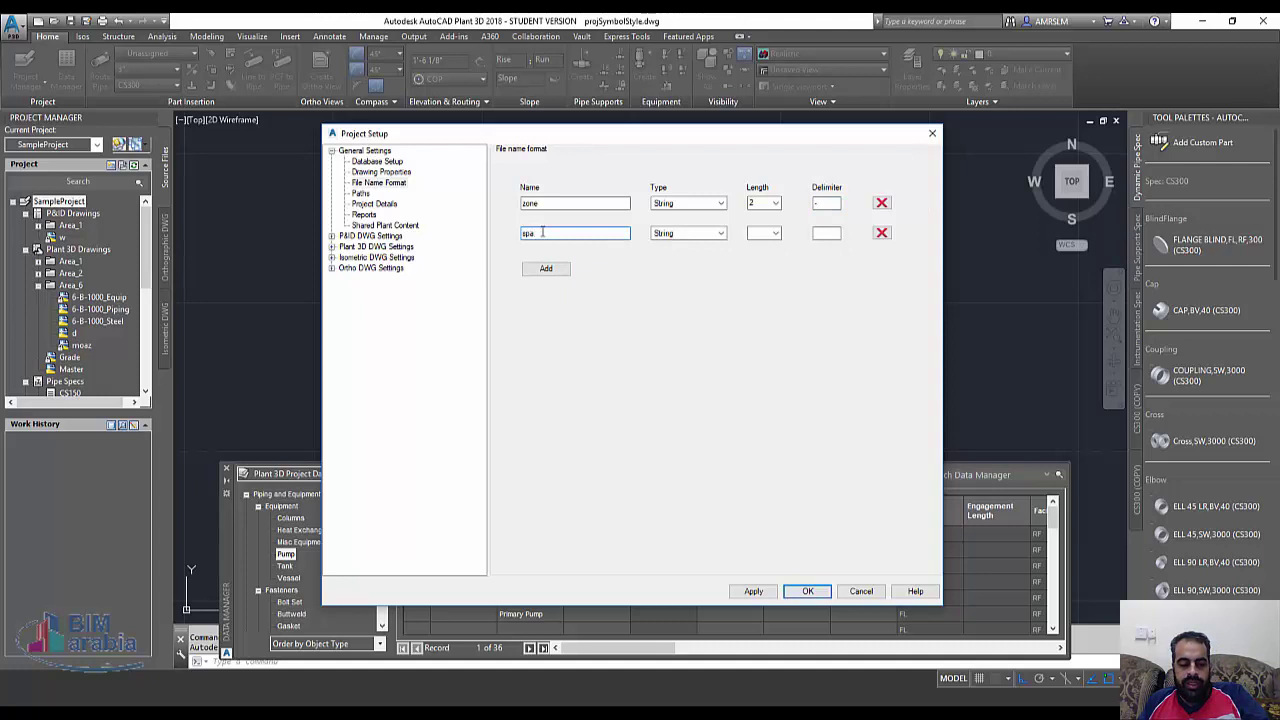
click(688, 233)
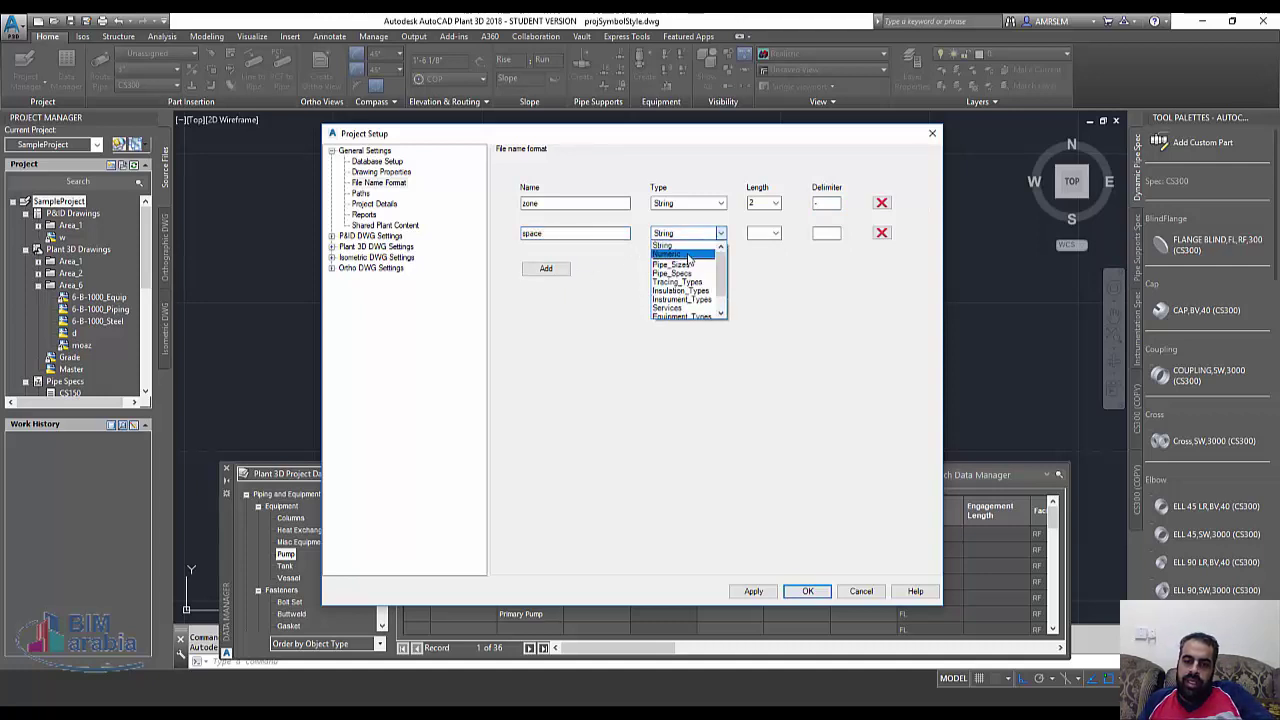
click(718, 249)
click(768, 233)
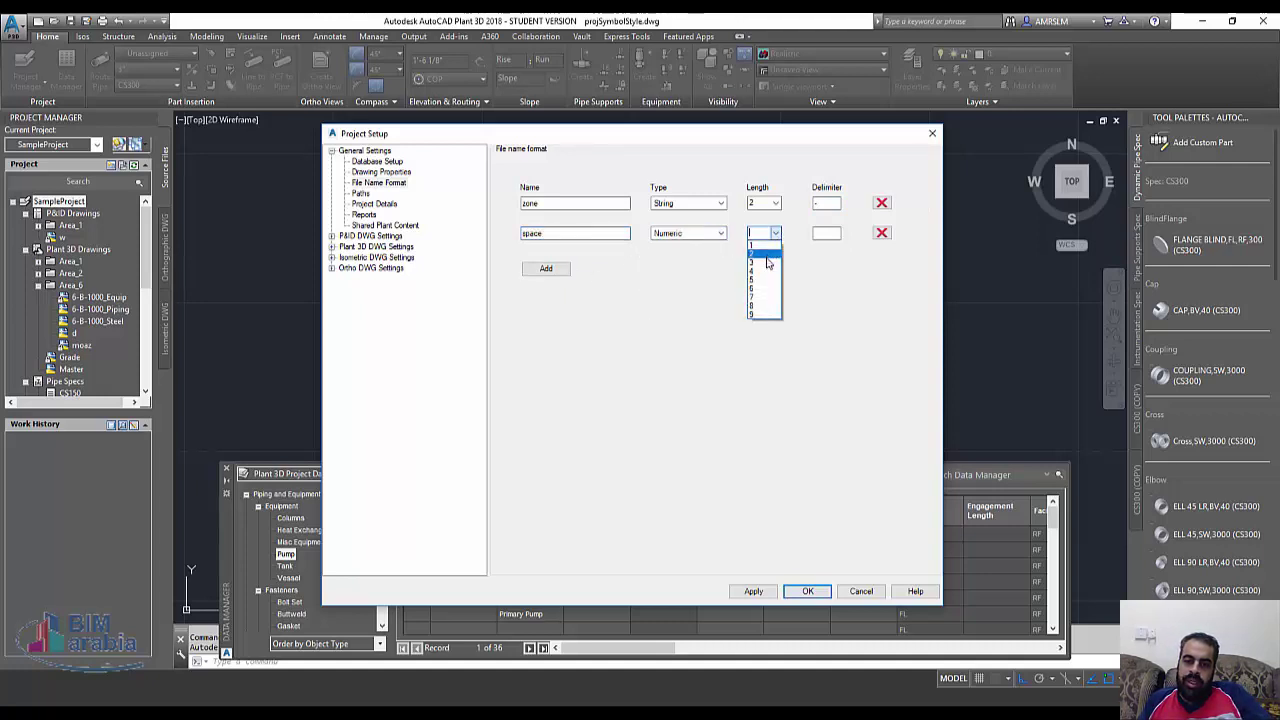
click(767, 256)
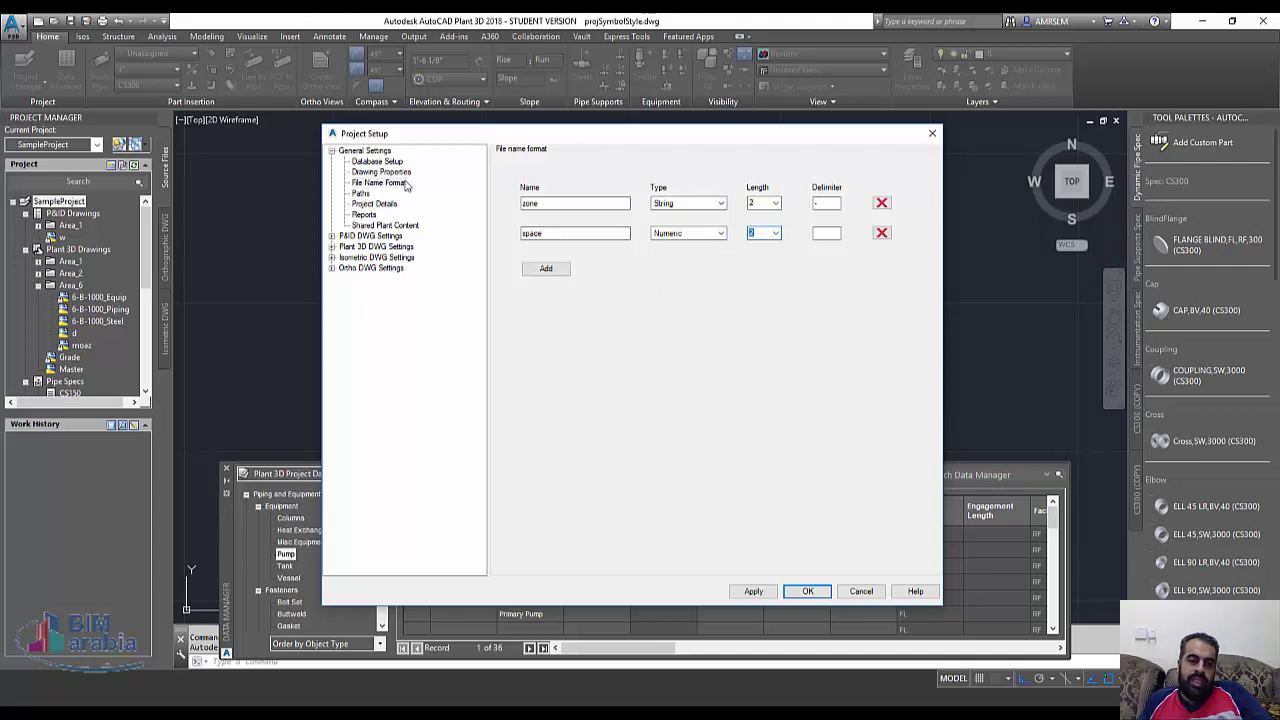
- Review the project paths, then set the project number to 313 in the project details and view the Client Information properties
click(360, 193)
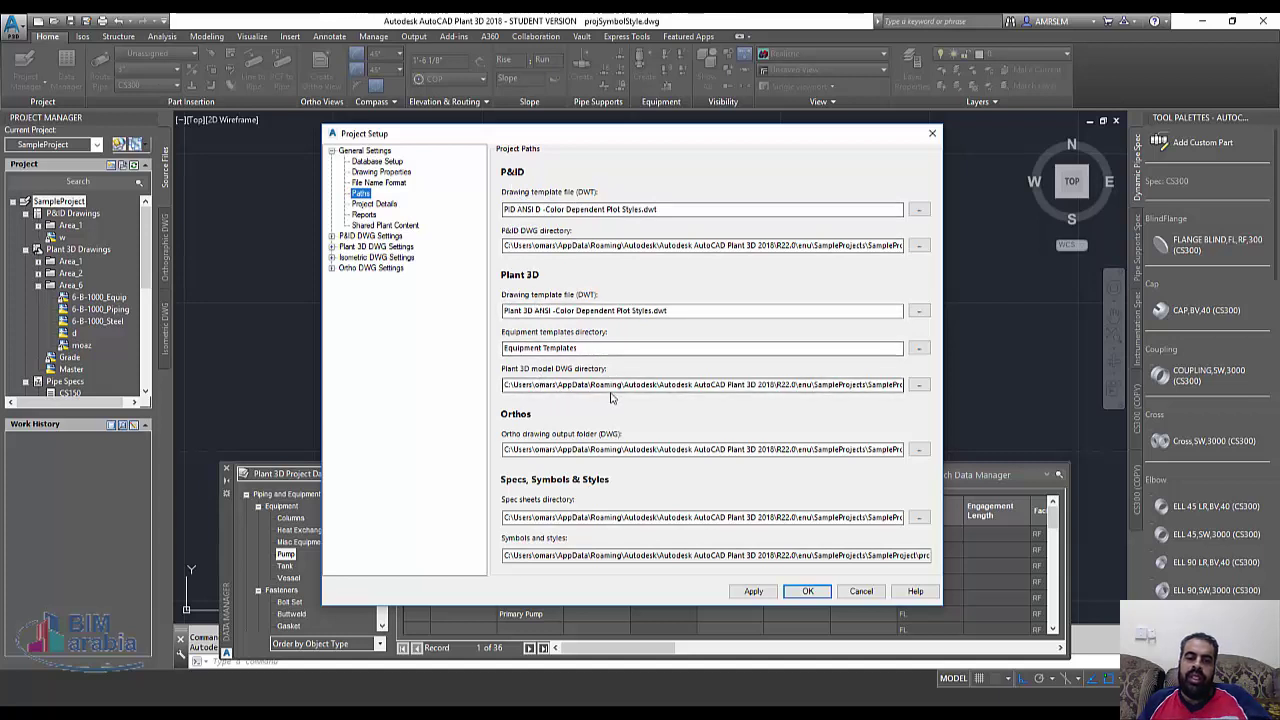
click(385, 205)
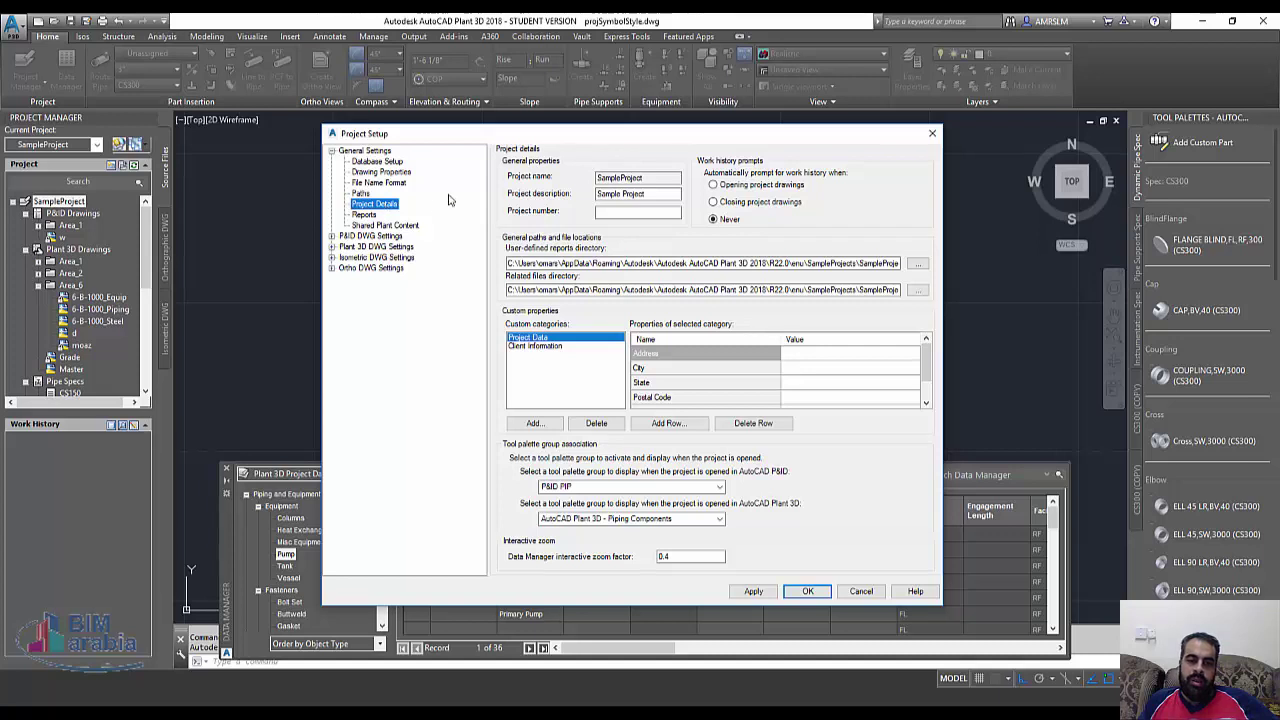
click(643, 178)
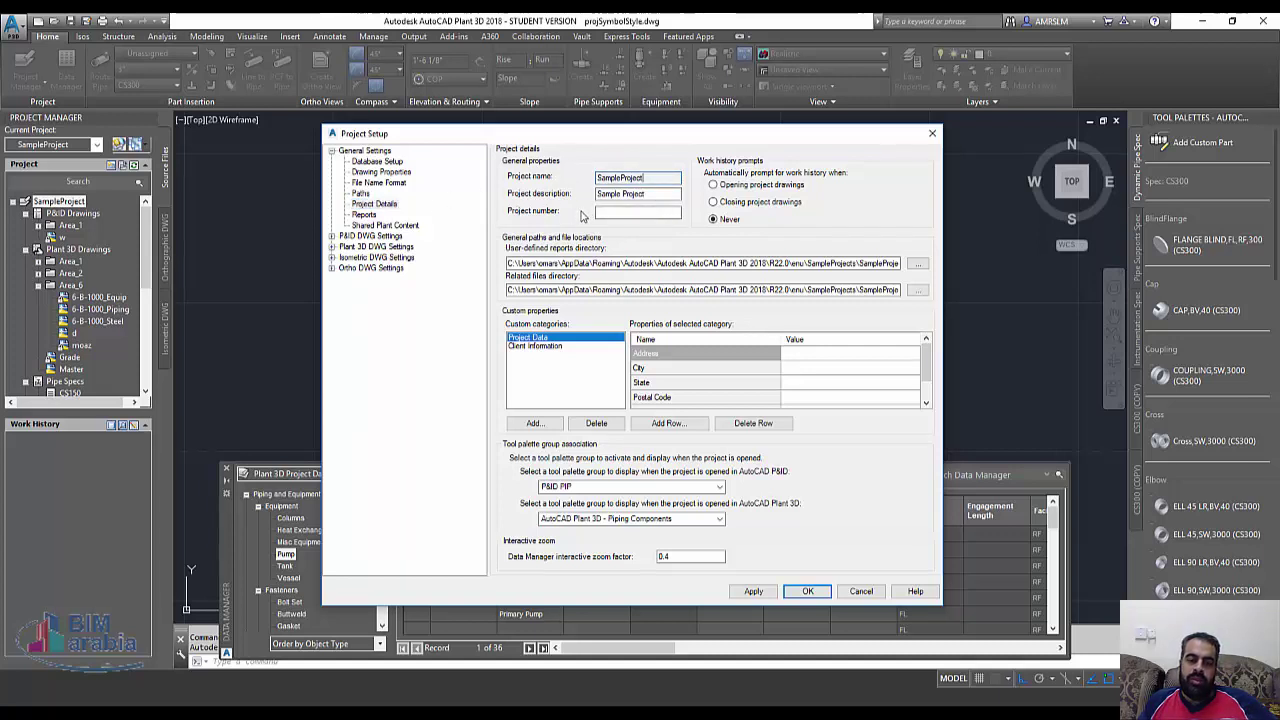
click(622, 213)
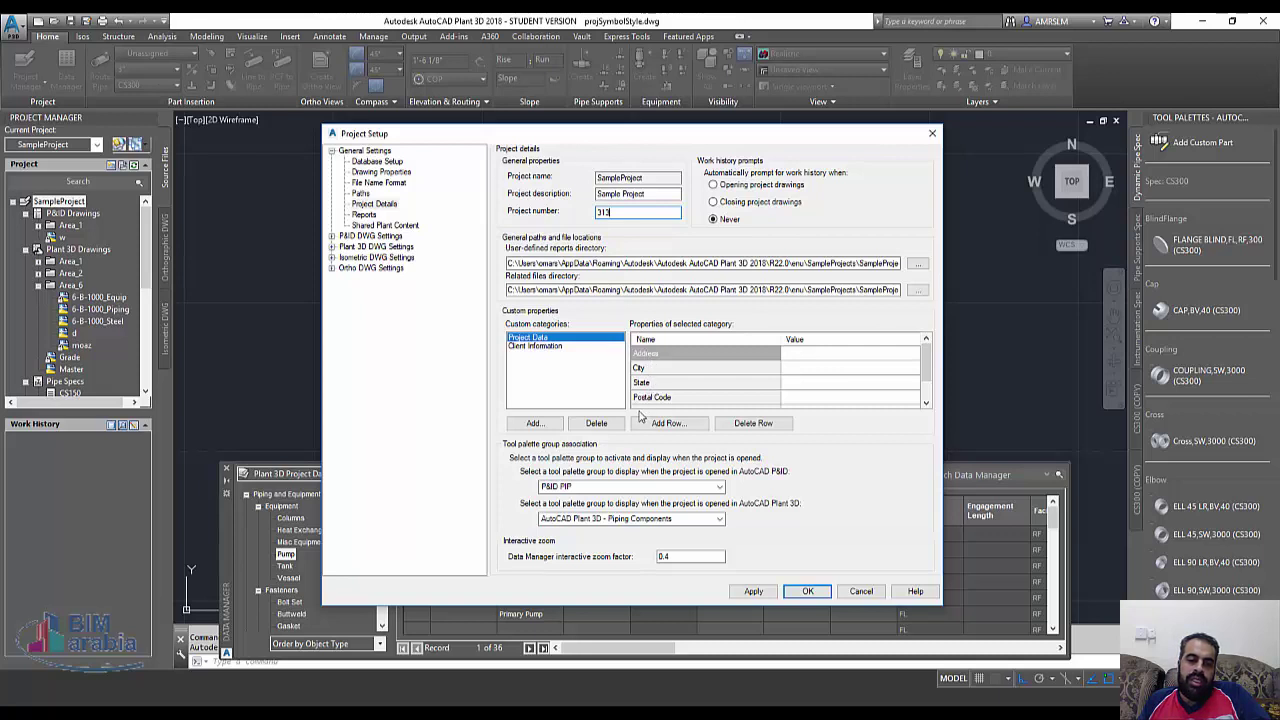
click(532, 347)
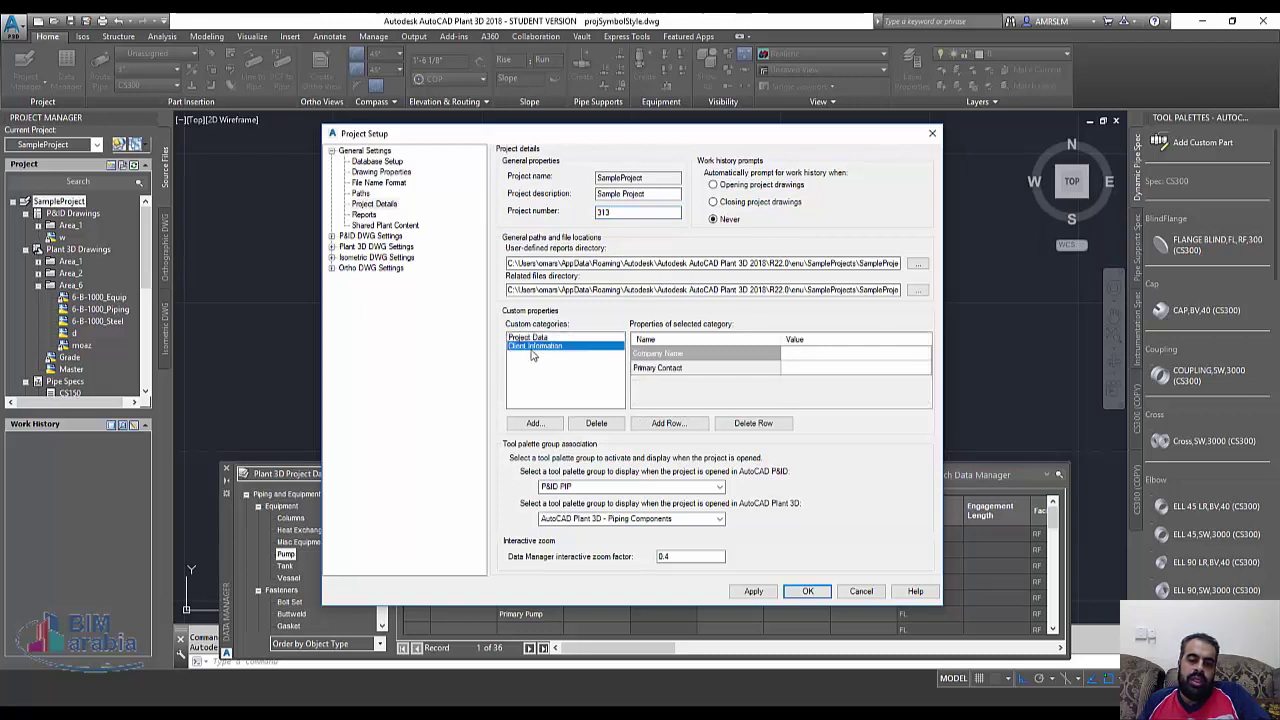
- Browse the previews of the defined project reports, including the Equipment, Nozzle, Valve, Line and Instrument lists and the Document Registry
click(366, 215)
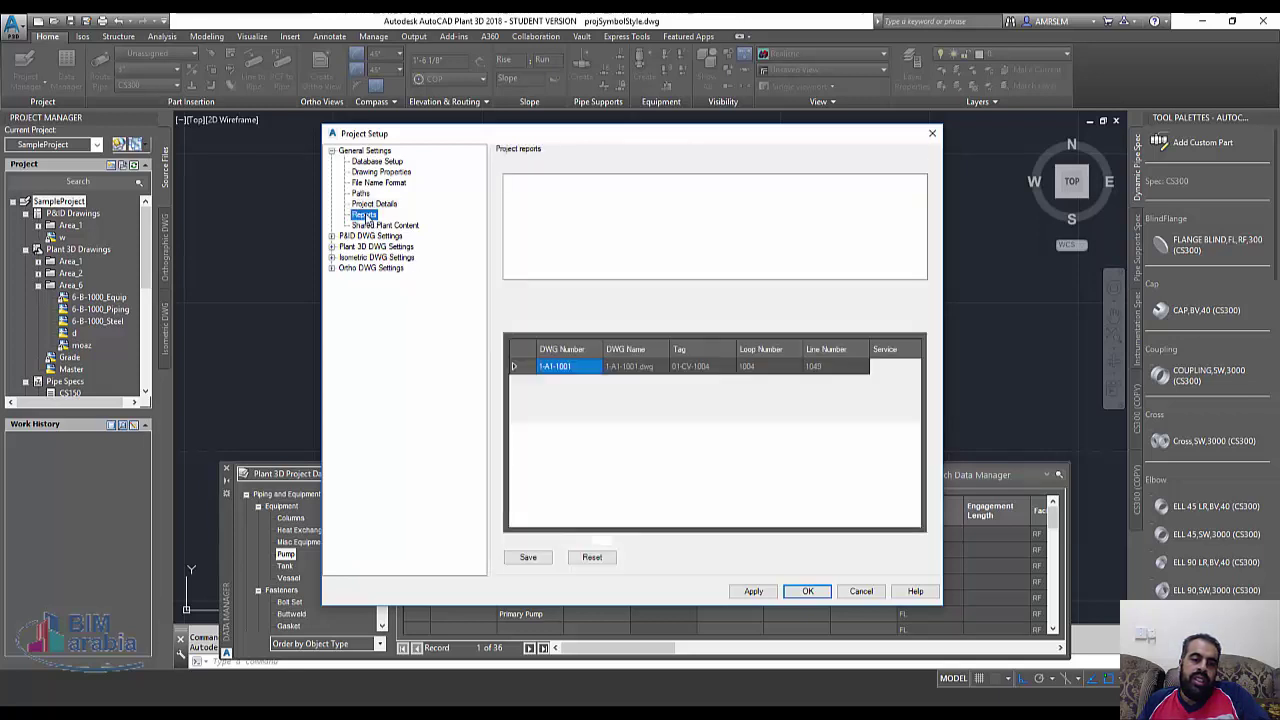
key(Down)
key(Down)
key(Down)
key(Down)
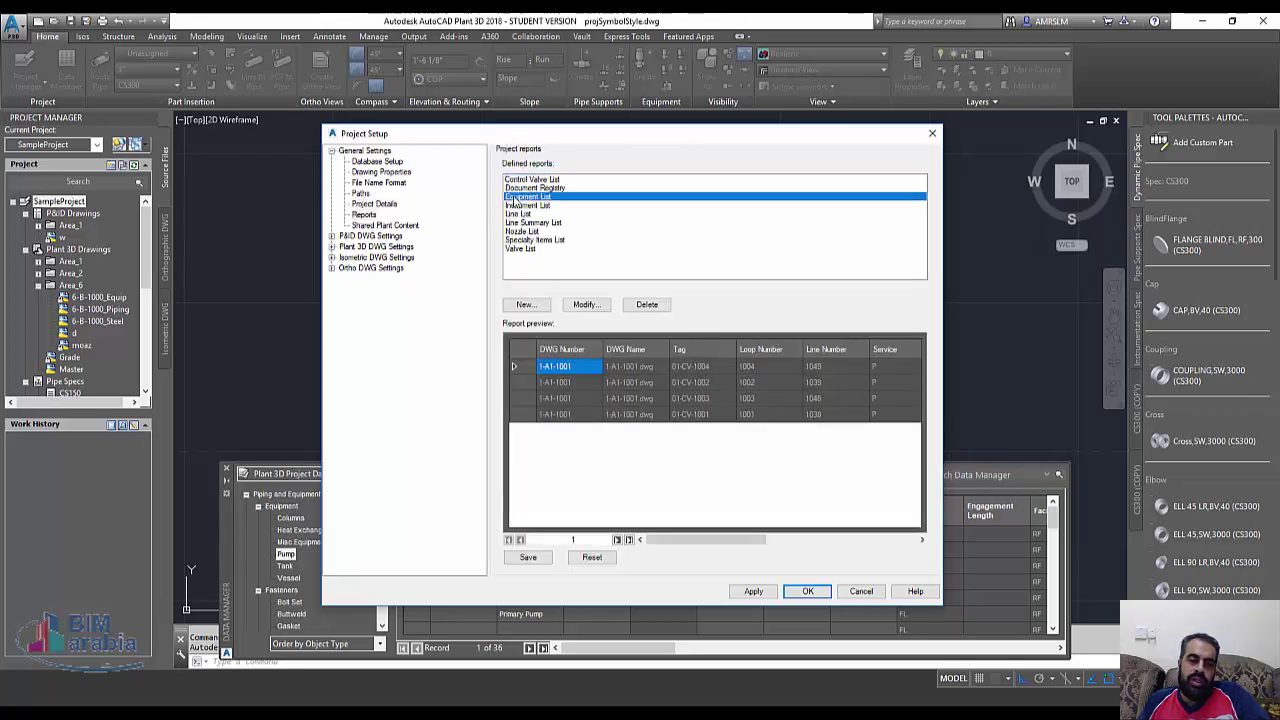
click(521, 232)
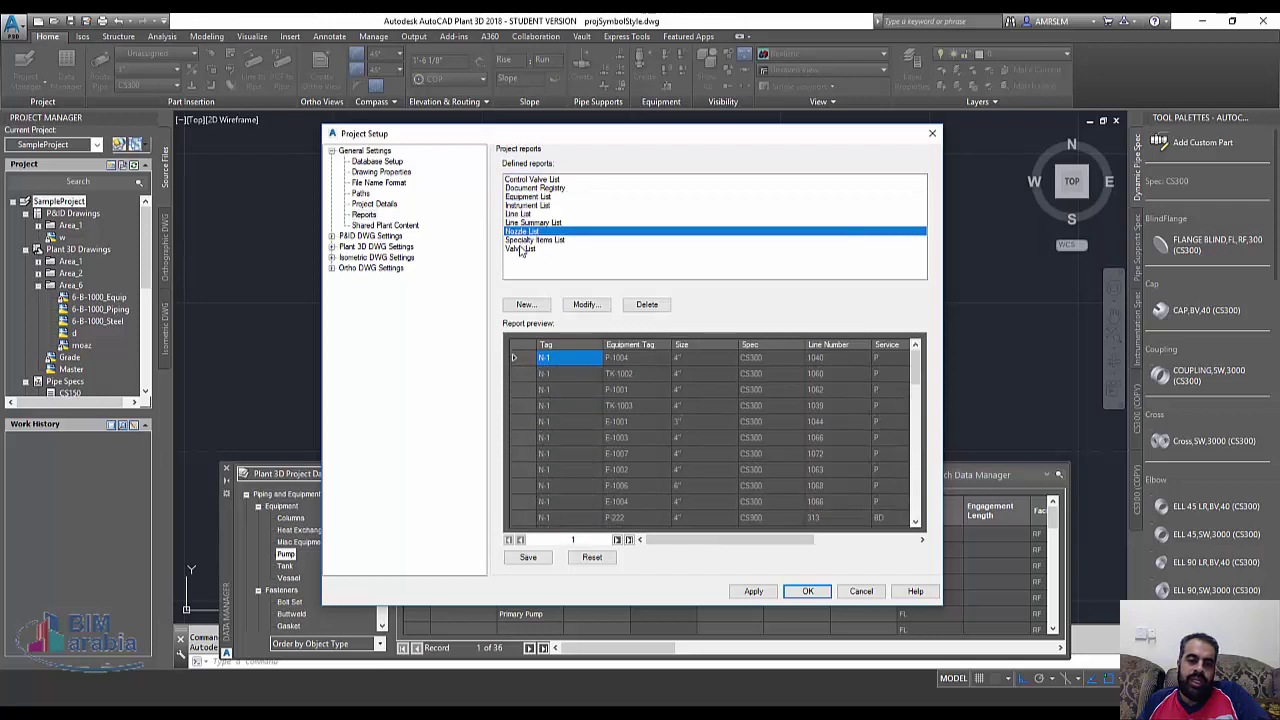
click(520, 248)
click(521, 214)
key(Up)
key(Up)
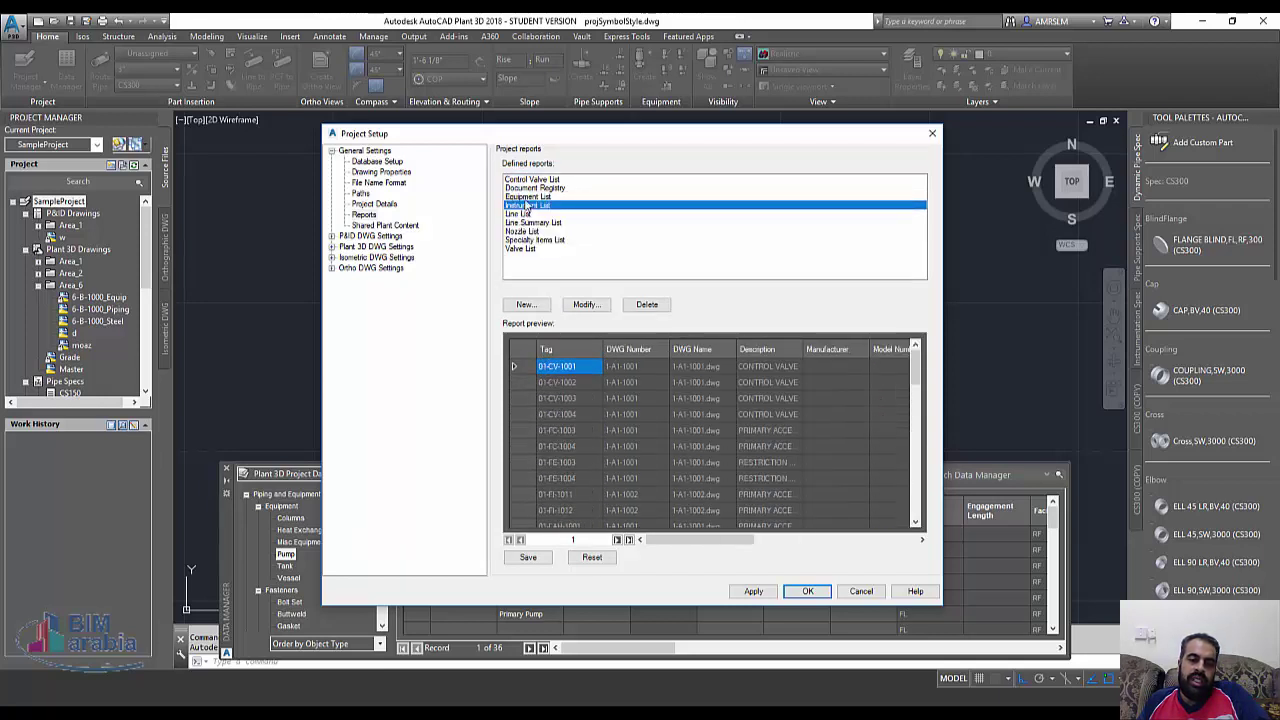
key(Up)
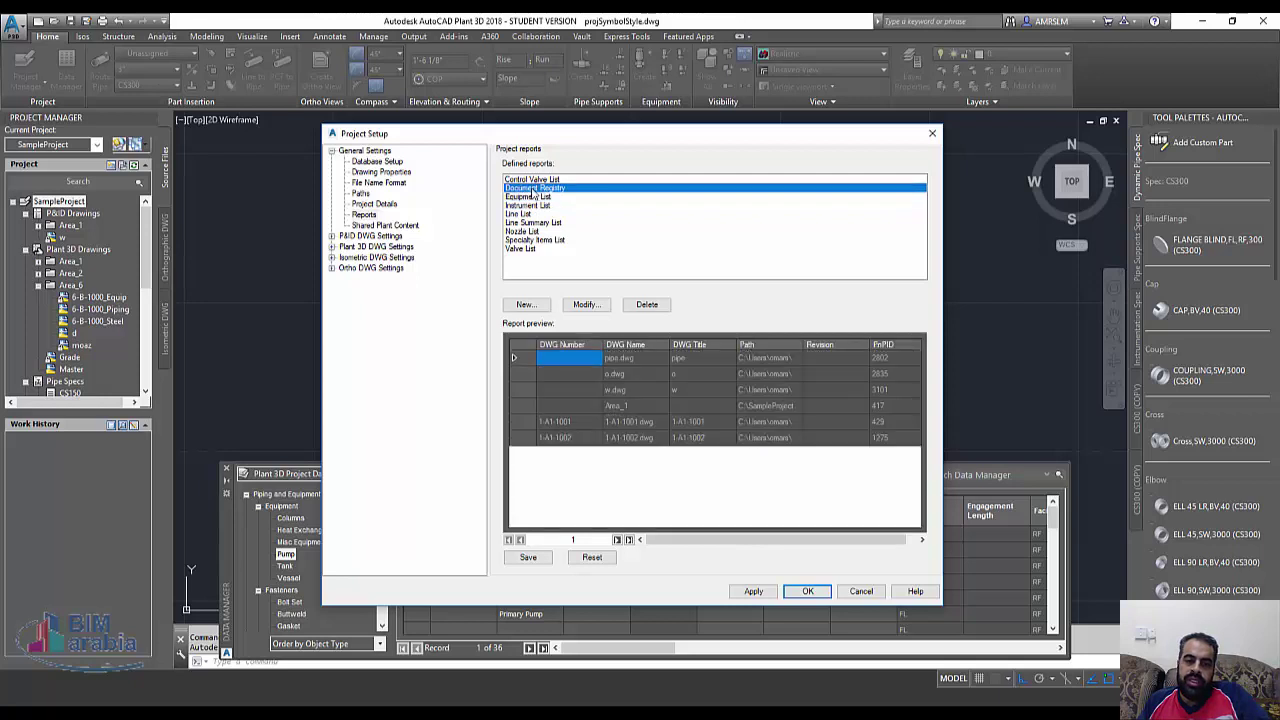
- Set the shared plant content to be shared through A360 Drive (automatic)
click(386, 228)
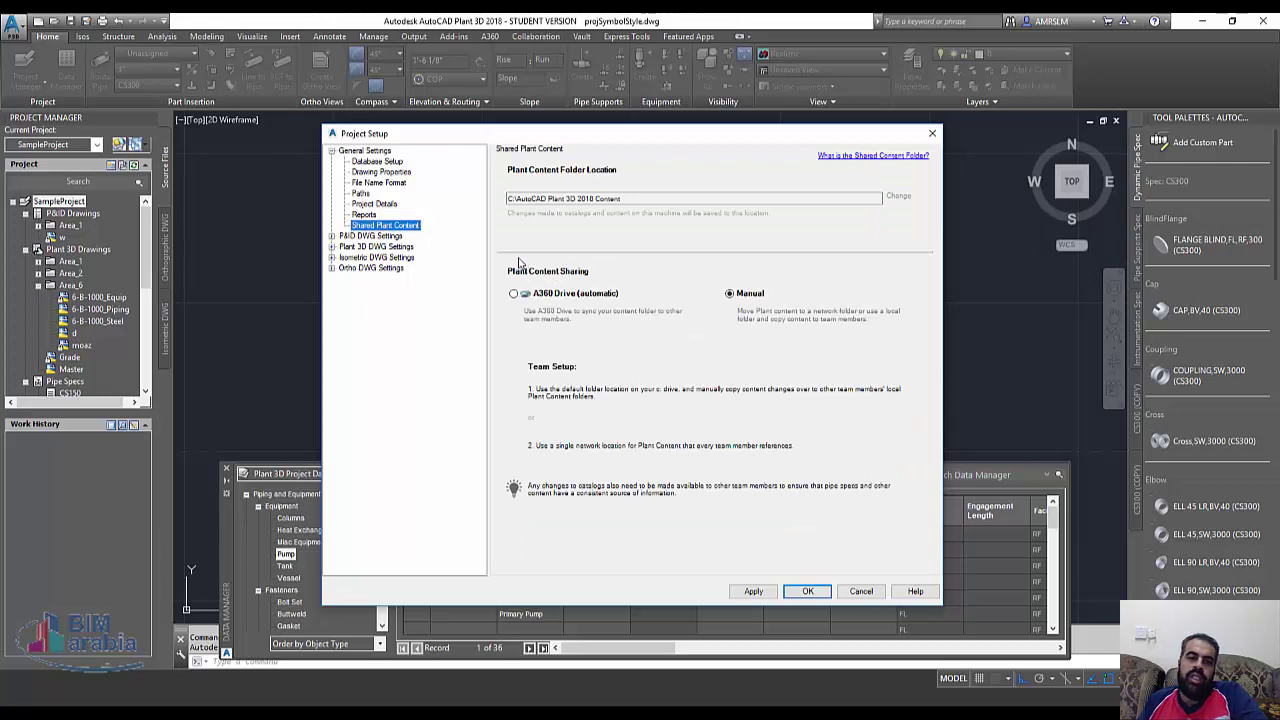
click(541, 295)
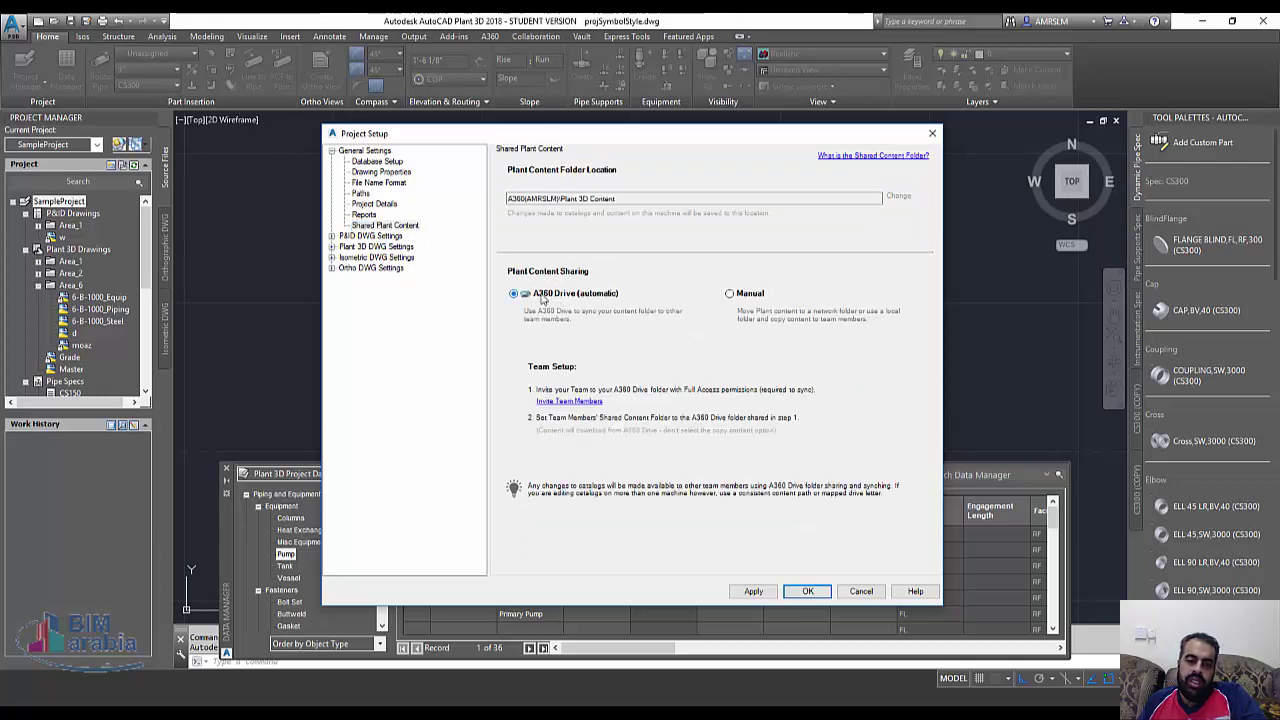